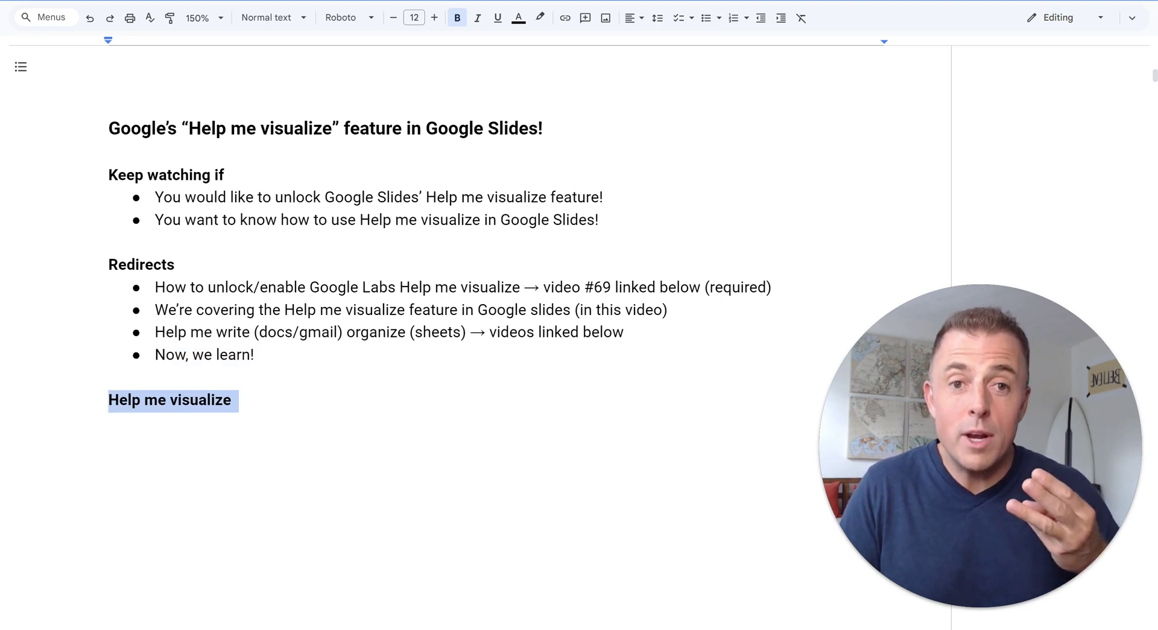
# - Restore the Help me visualize bullets: three ways to open it, writing a prompt, Add a style, style options, View more
pyautogui.hotkey('ctrl', 'z')
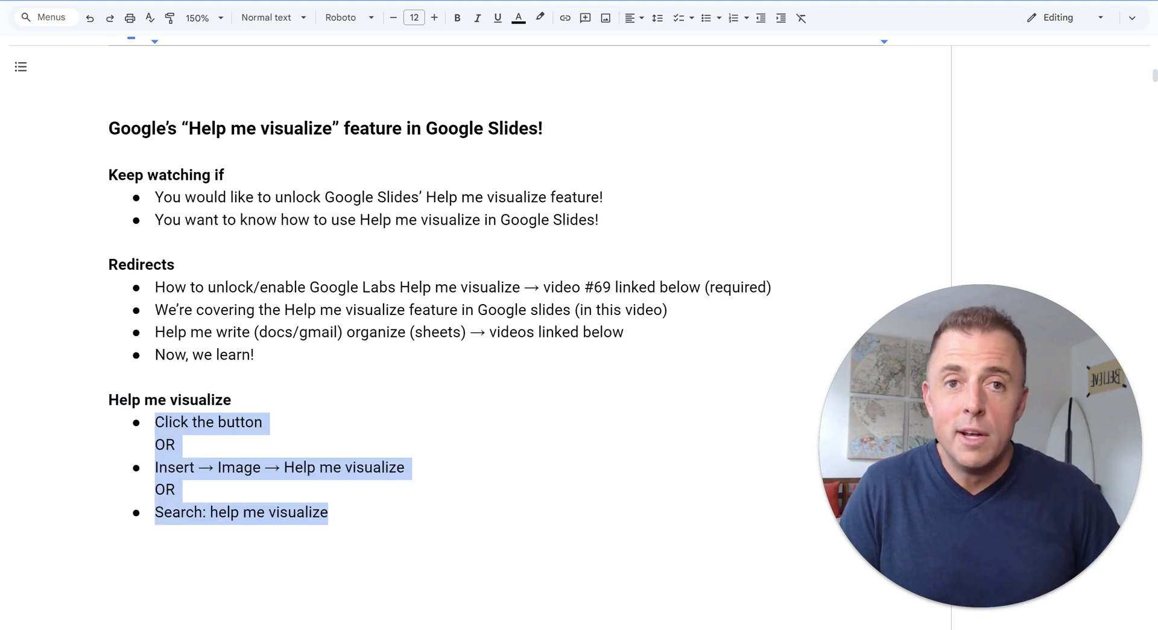
pyautogui.hotkey('ctrl', 'y')
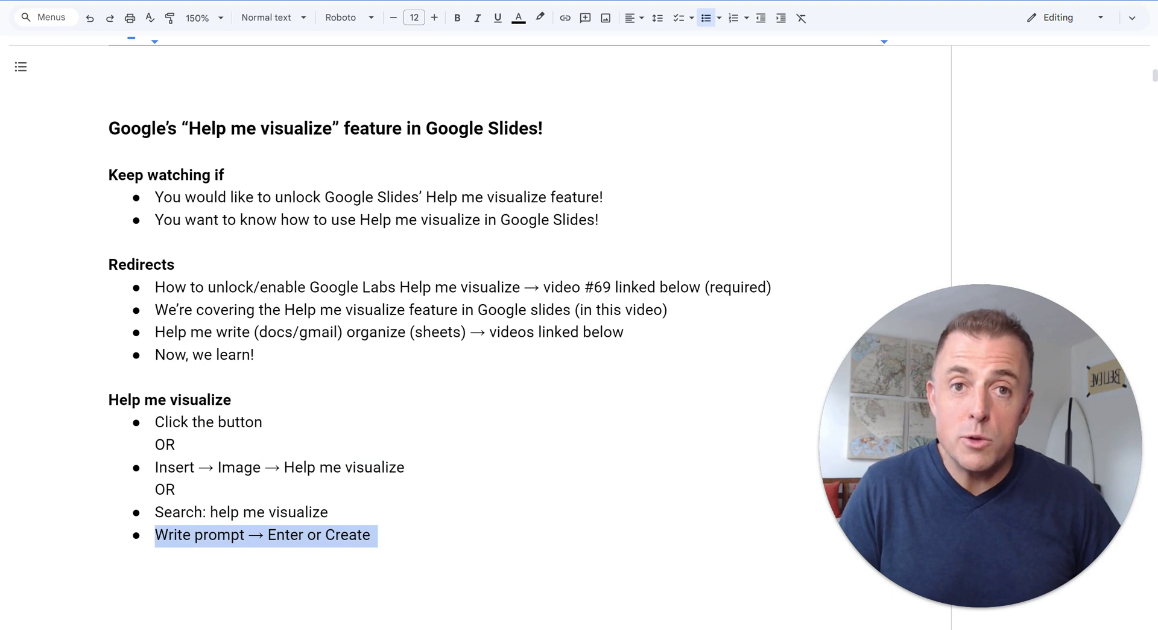
pyautogui.hotkey('ctrl', 'y')
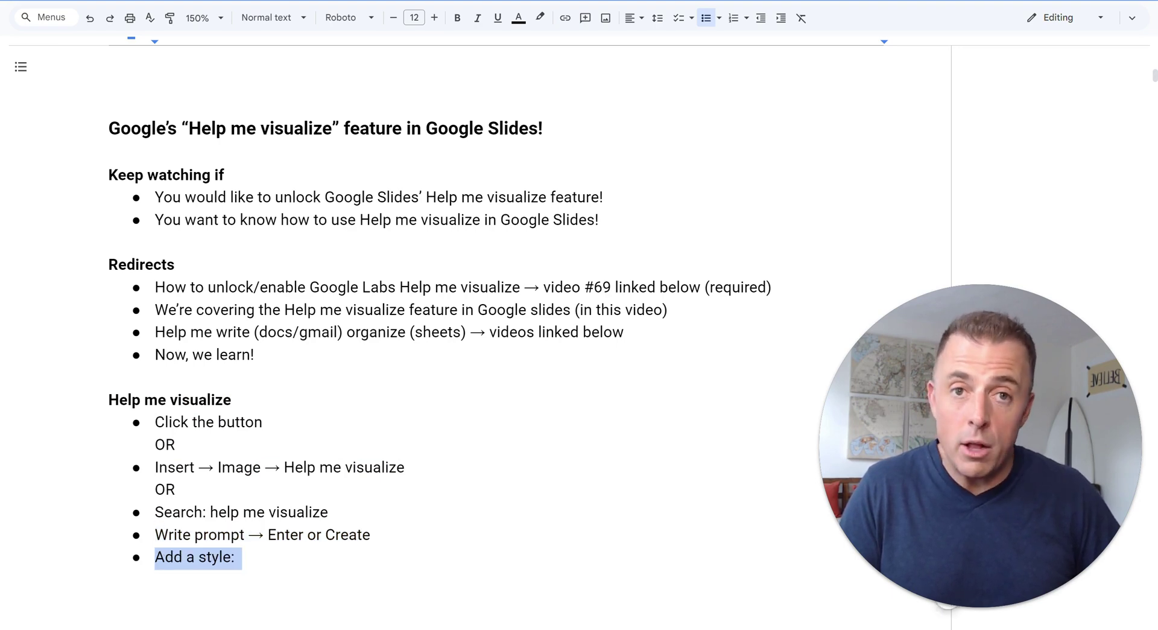
pyautogui.hotkey('ctrl', 'y')
pyautogui.hotkey('ctrl', 'y')
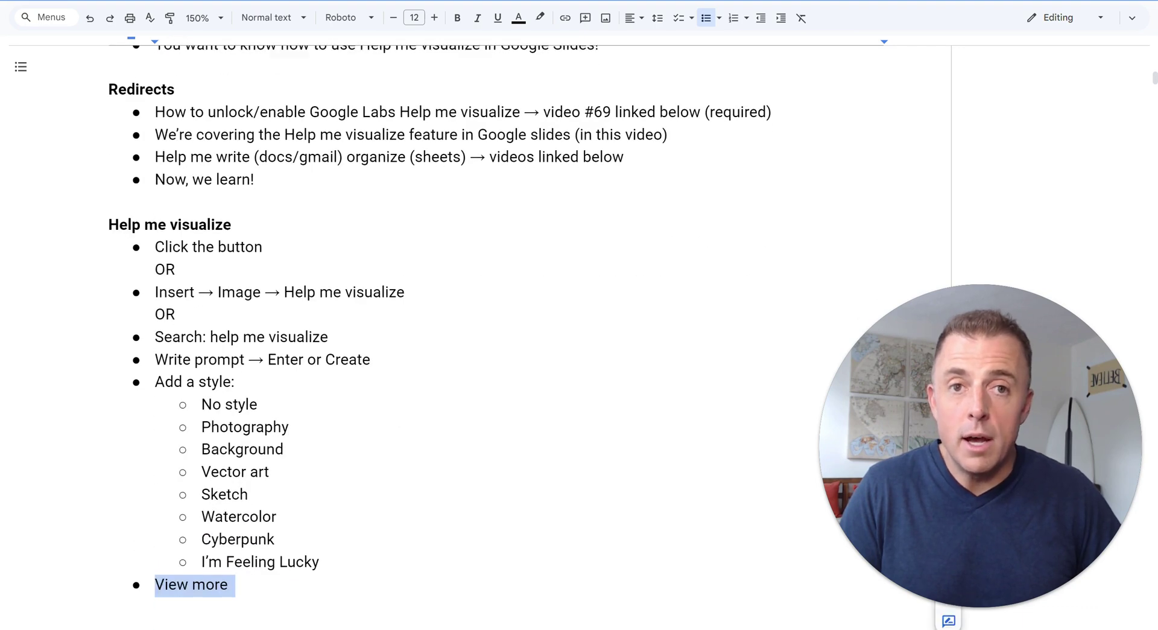
pyautogui.hotkey('ctrl', 'y')
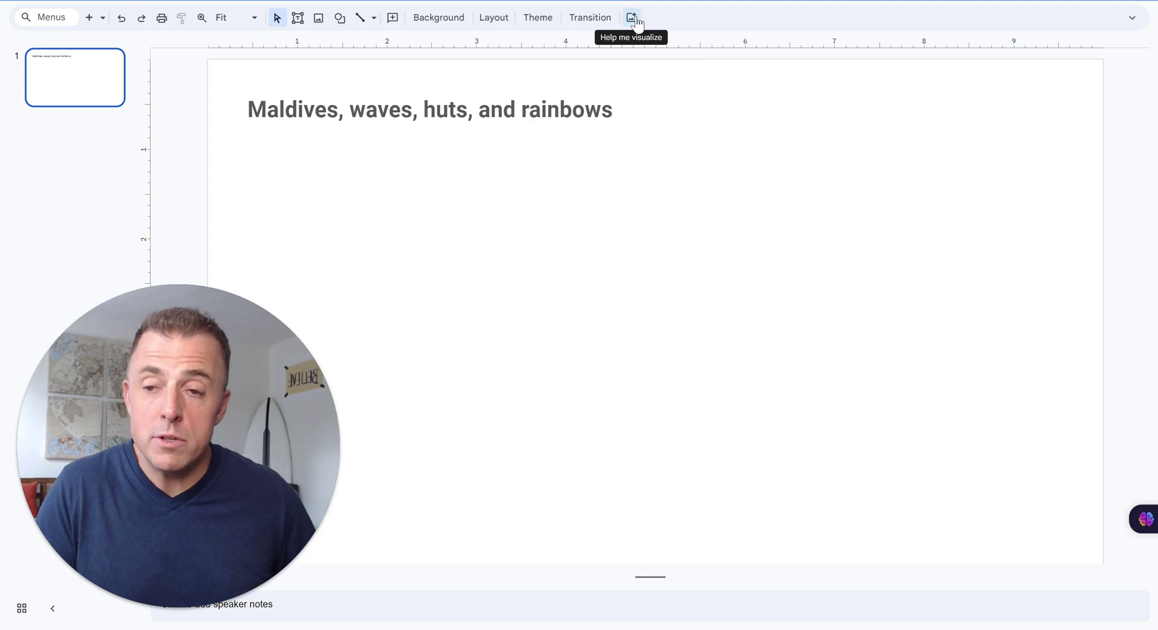
# - Find Help me visualize under Insert > Image, then close the menus and hide the menu bar
pyautogui.click(1130, 21)
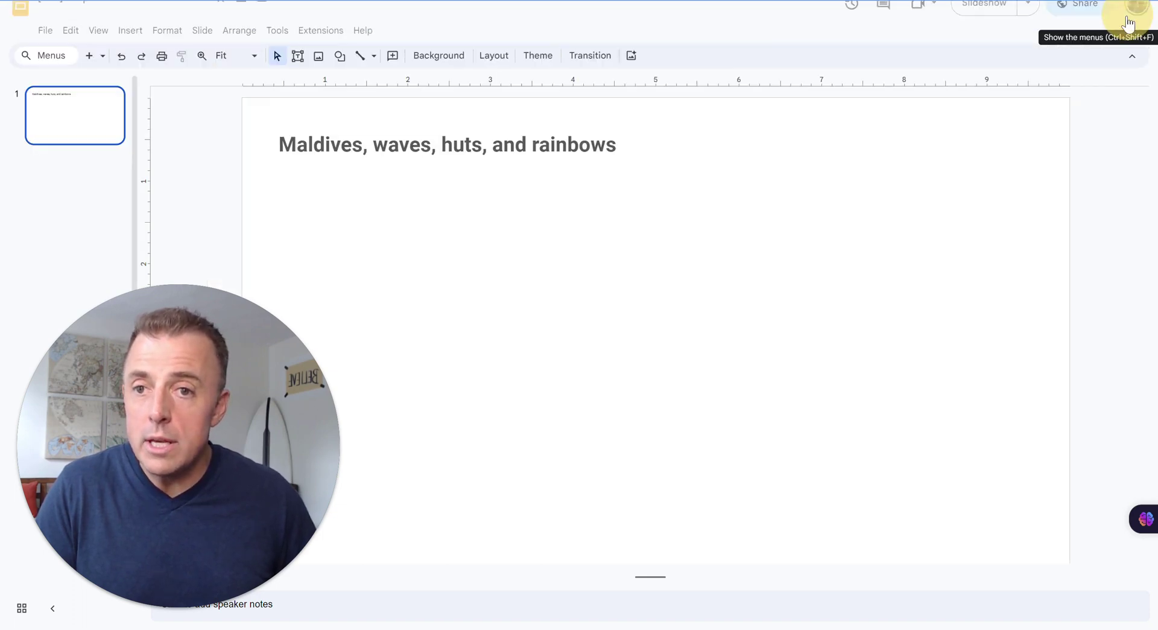
pyautogui.click(130, 39)
pyautogui.moveTo(187, 60)
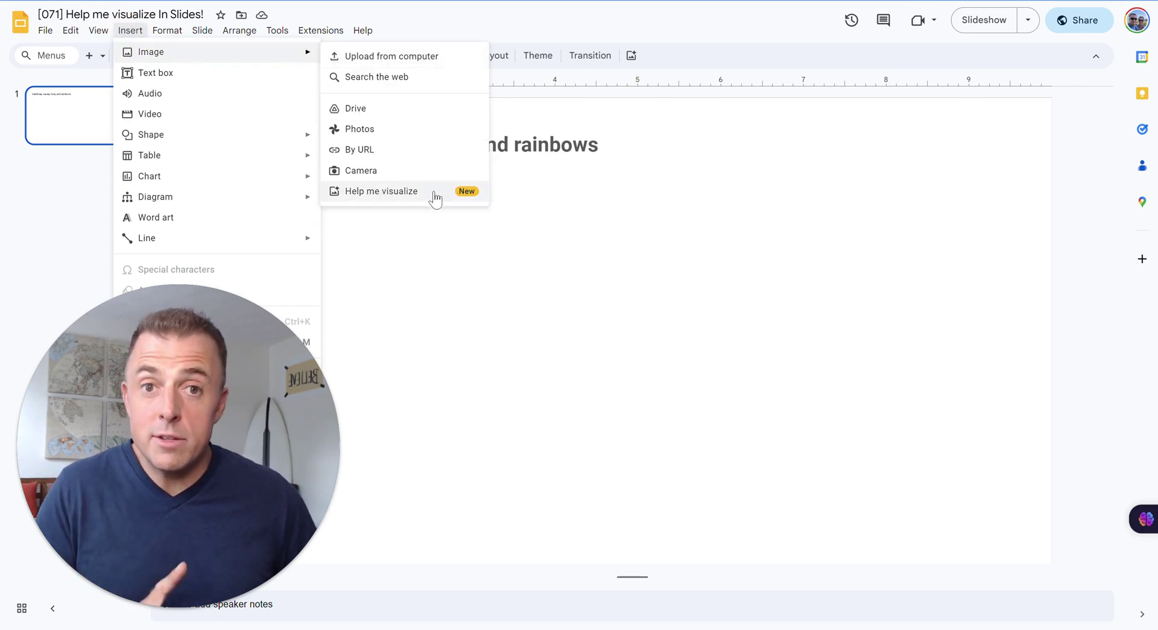
pyautogui.click(628, 238)
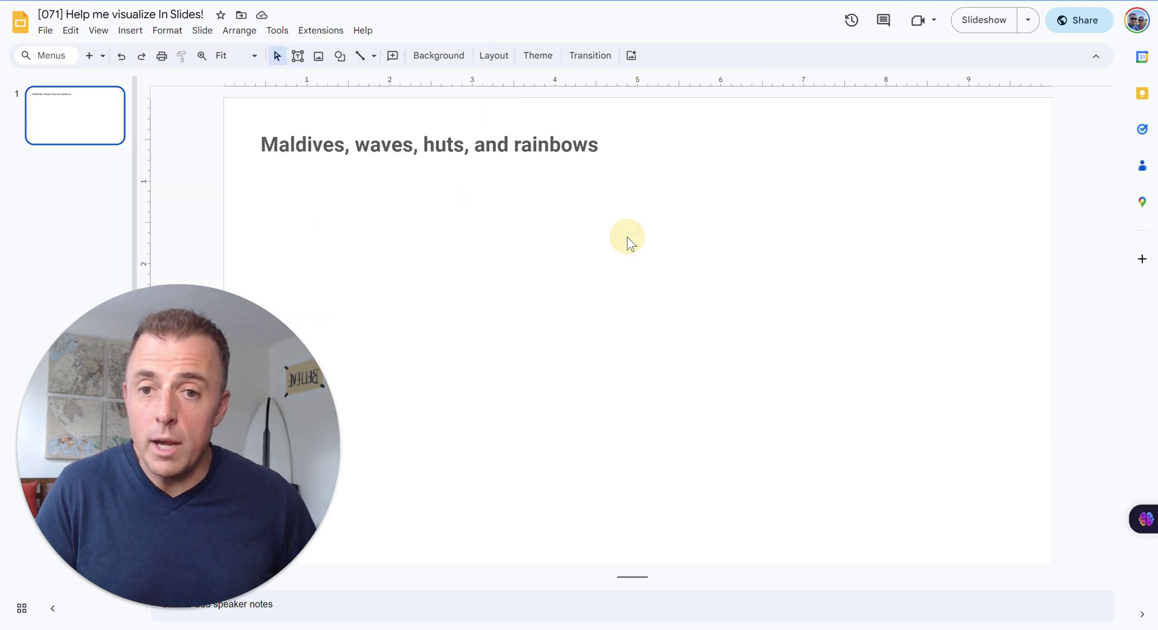
pyautogui.click(1096, 58)
# - Search the menus for 'help' and launch Help me visualize
pyautogui.click(48, 17)
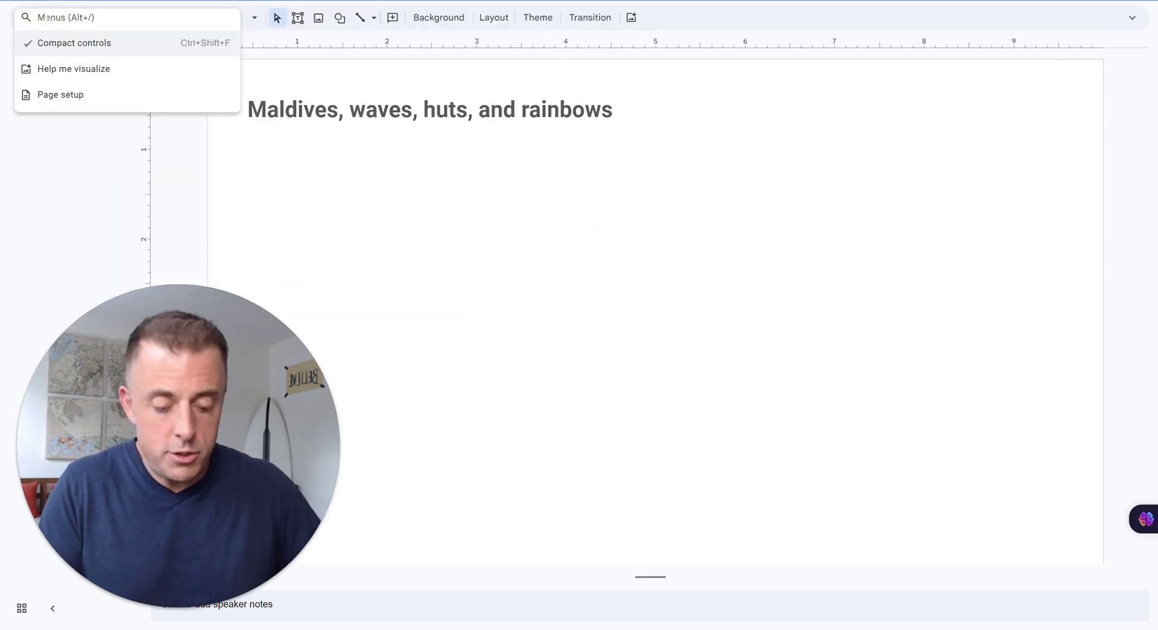
pyautogui.write('help')
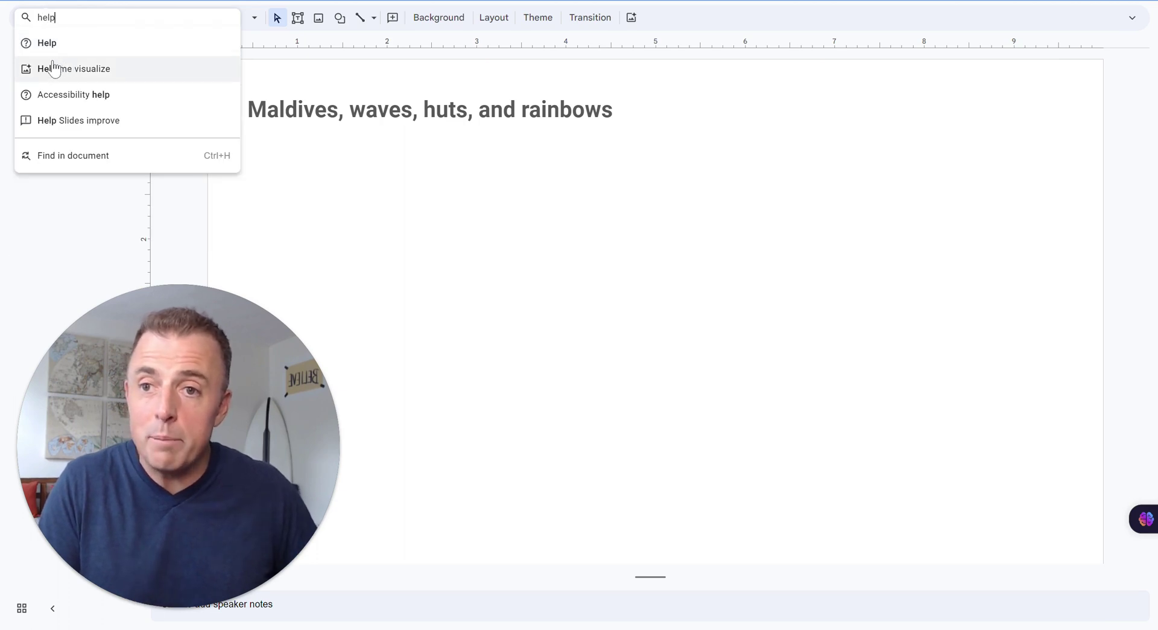
pyautogui.click(73, 69)
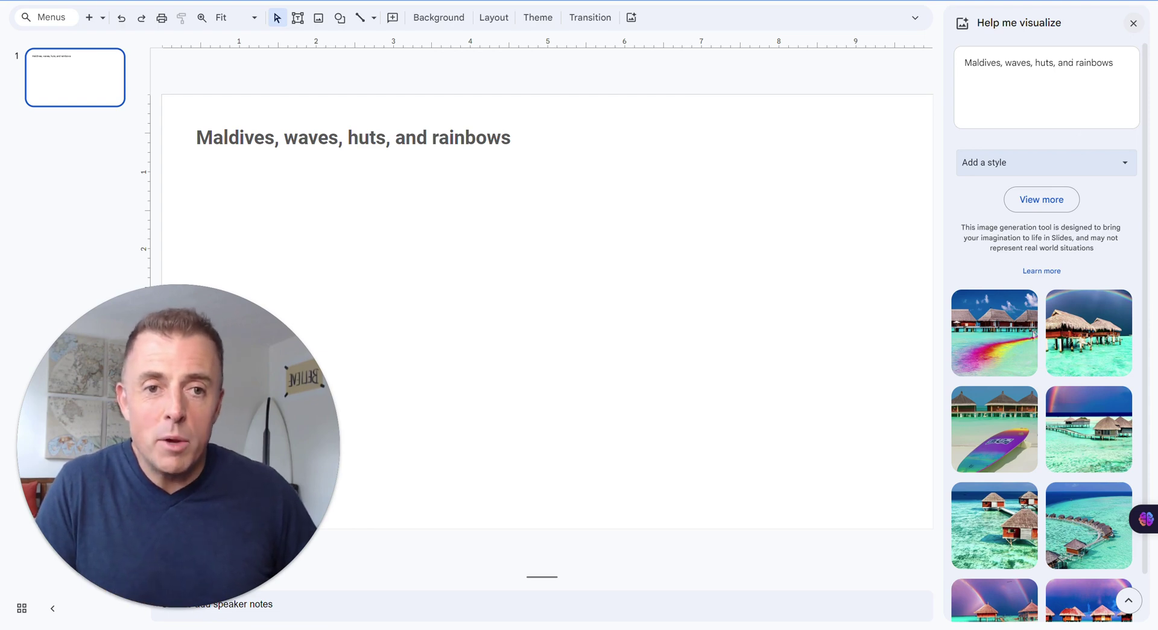
# - Clear and restore the 'Maldives, waves, huts, and rainbows' prompt, then generate a new image batch
pyautogui.tripleClick(1050, 62)
pyautogui.press('BackSpace')
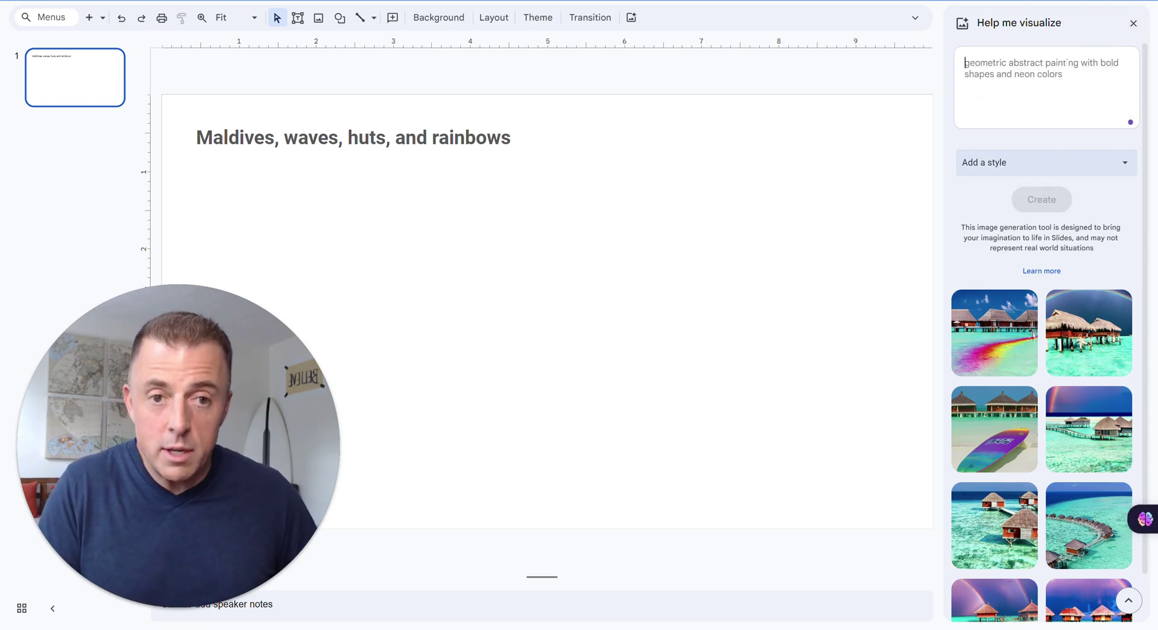
pyautogui.hotkey('ctrl', 'z')
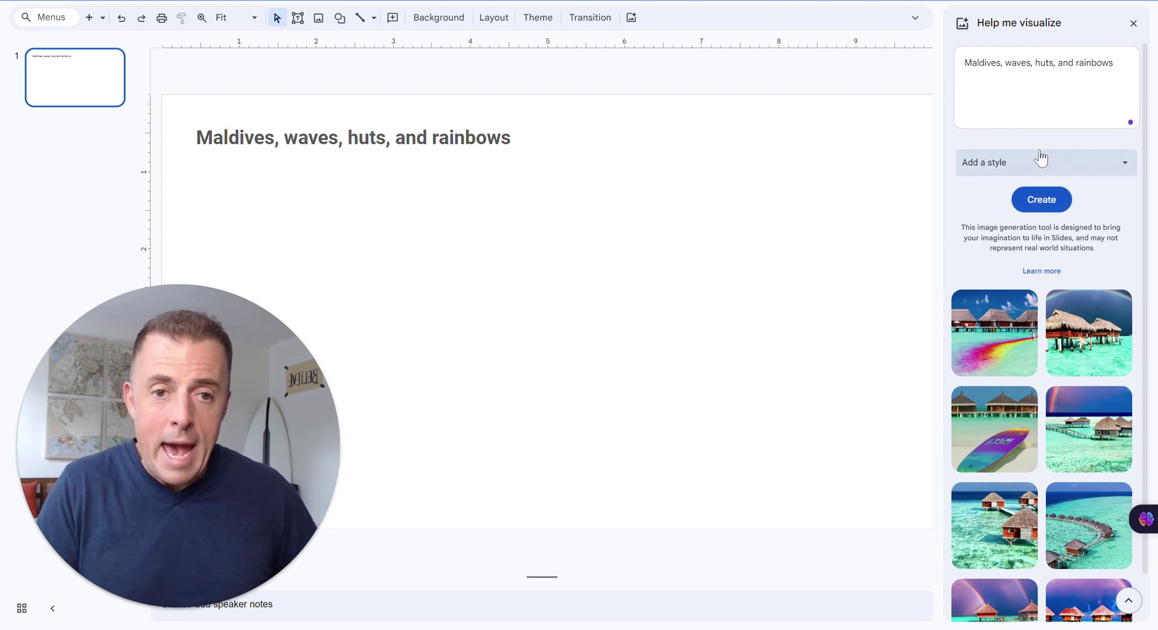
pyautogui.click(1043, 201)
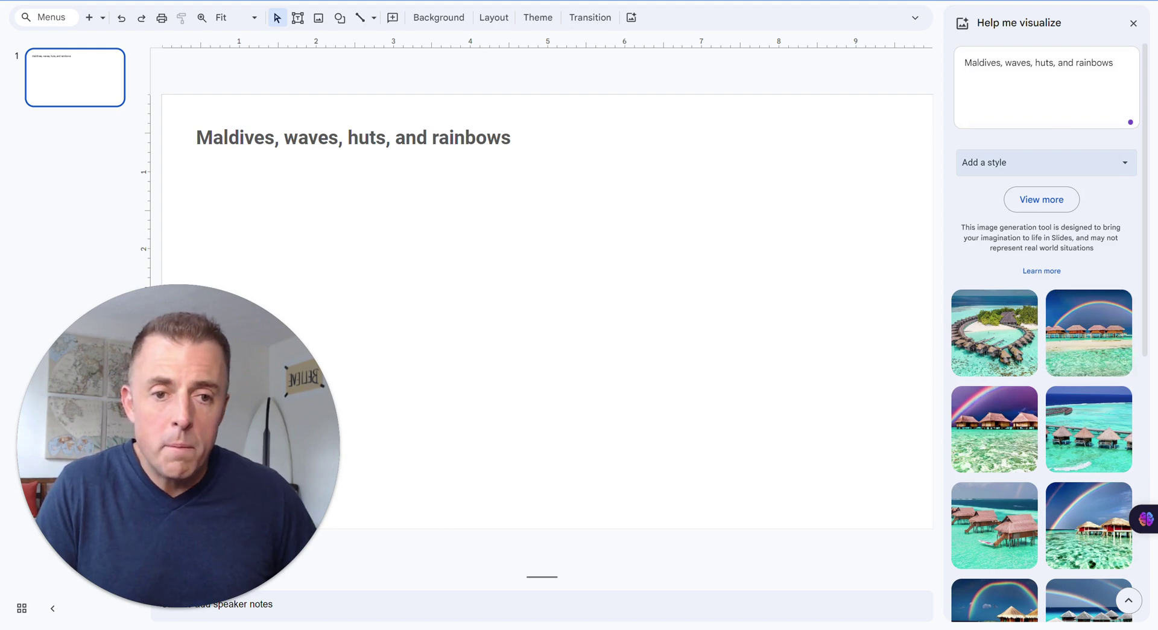
# - Pick the Photography style and create a new batch of rainbow overwater-hut images
pyautogui.scroll(-4, 1068, 386)
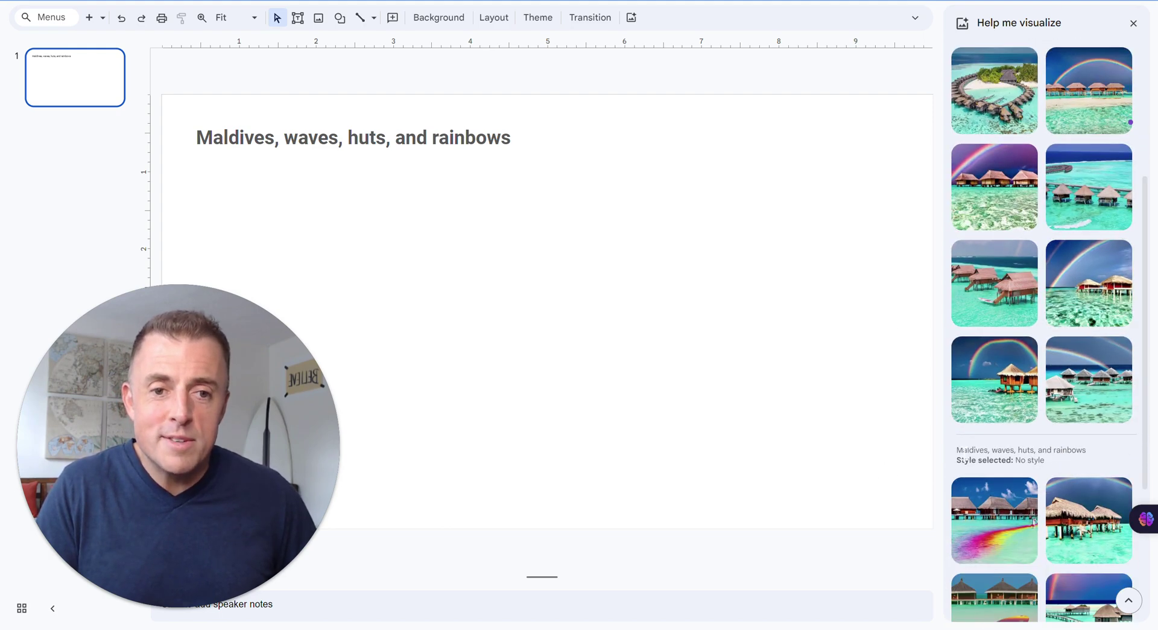
pyautogui.scroll(-1, 1079, 400)
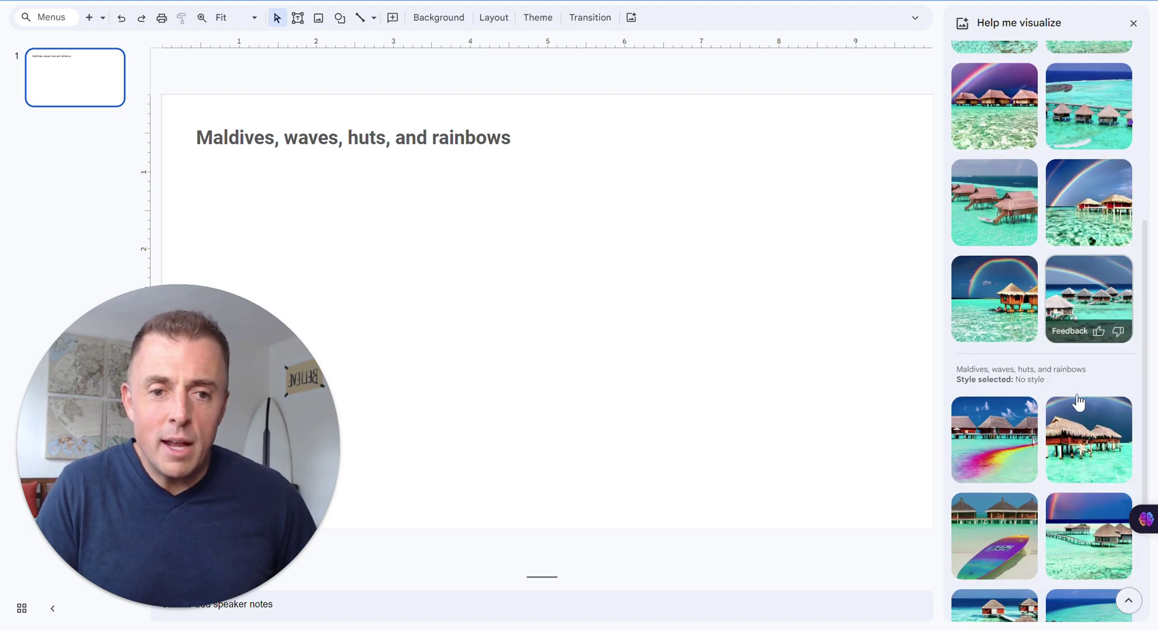
pyautogui.scroll(1, 1089, 362)
pyautogui.scroll(3, 1088, 356)
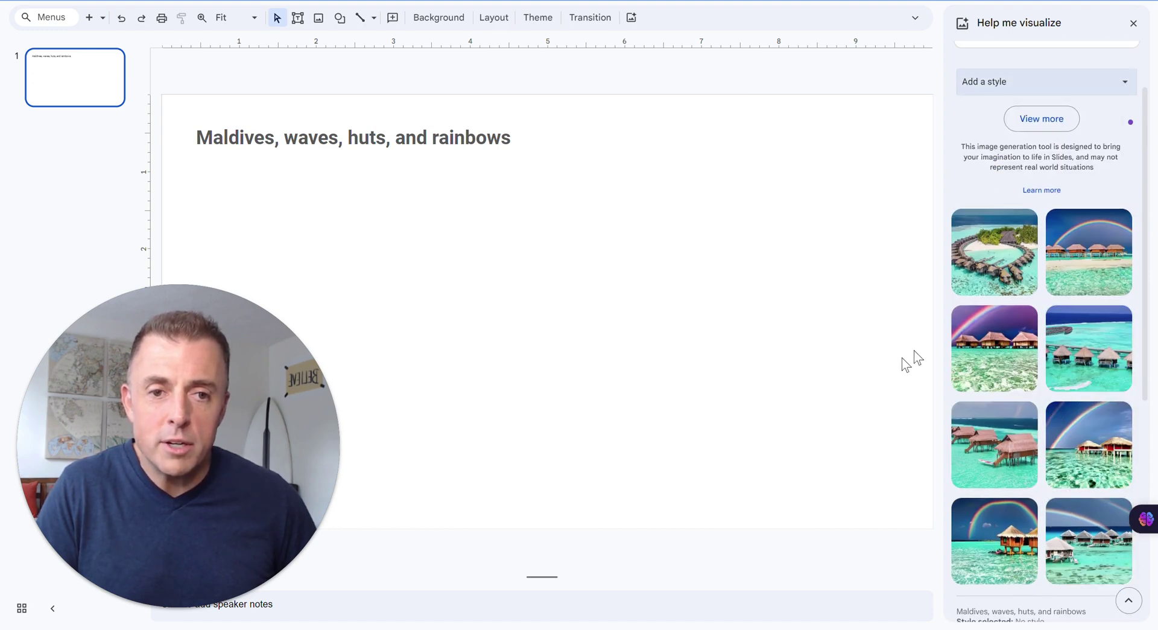
pyautogui.scroll(1, 1025, 338)
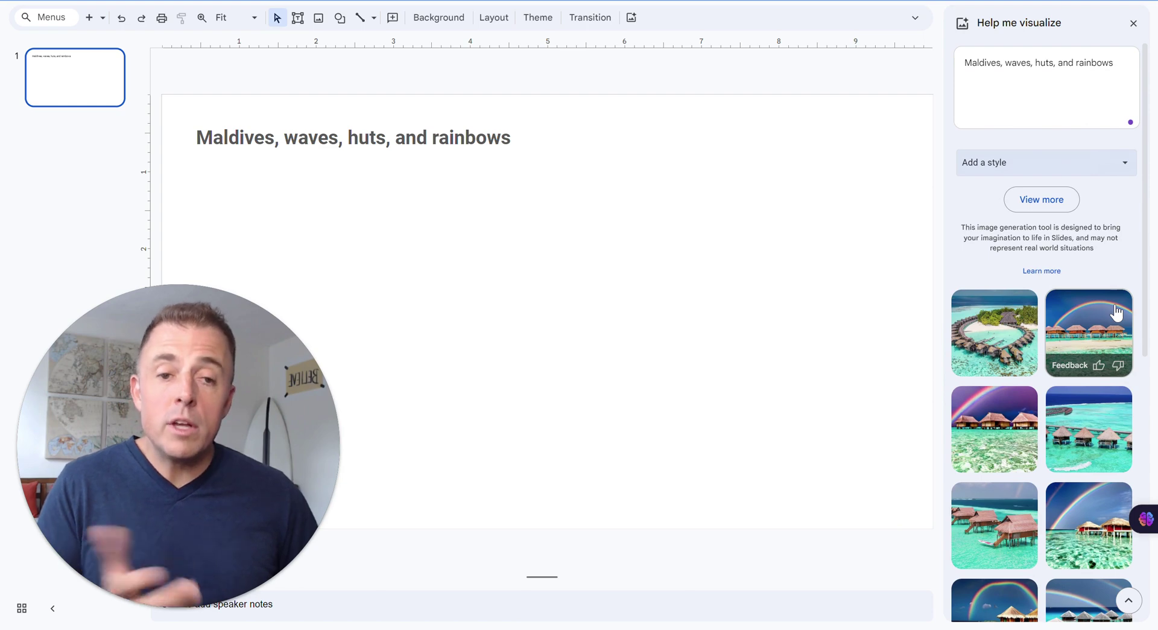
pyautogui.click(1123, 165)
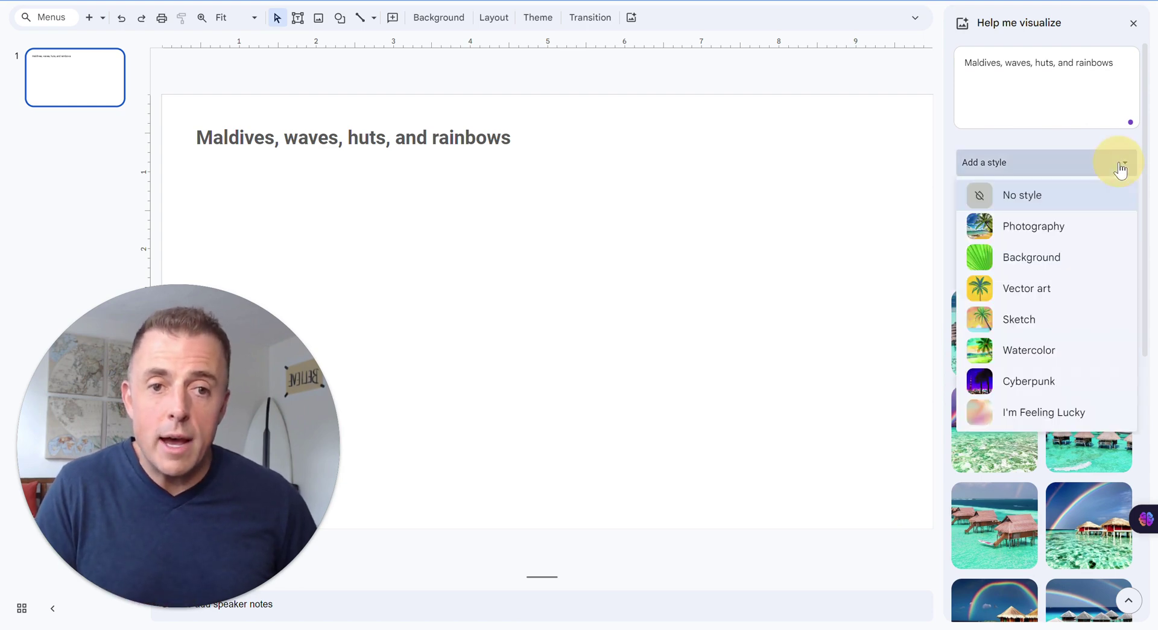
pyautogui.click(1048, 232)
pyautogui.click(1044, 206)
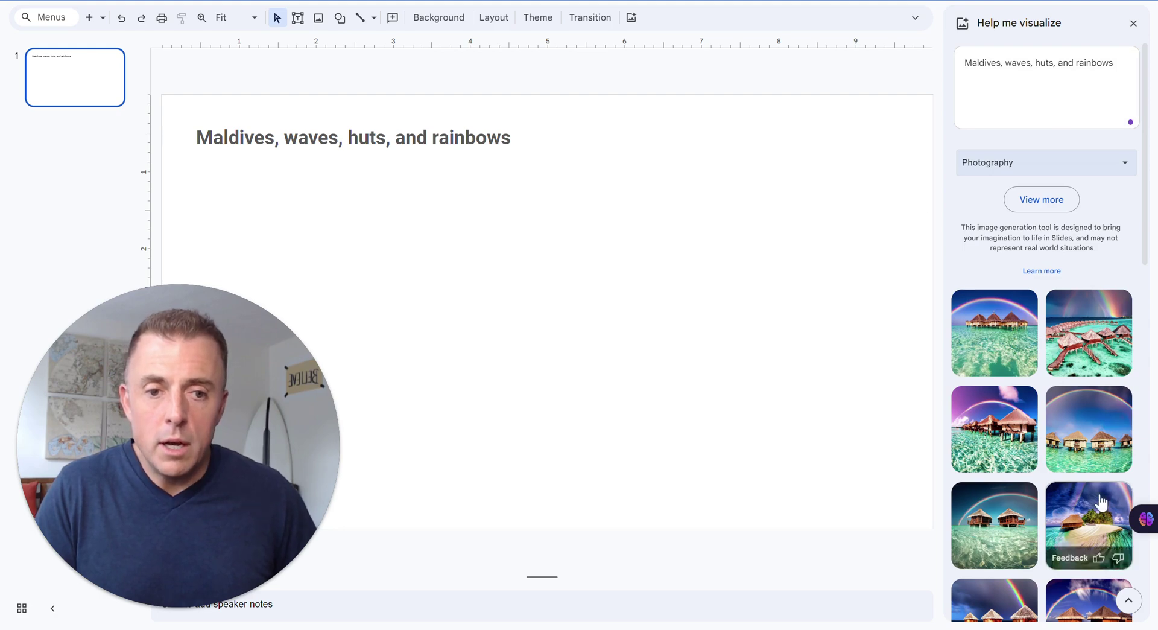
pyautogui.scroll(-3, 1089, 525)
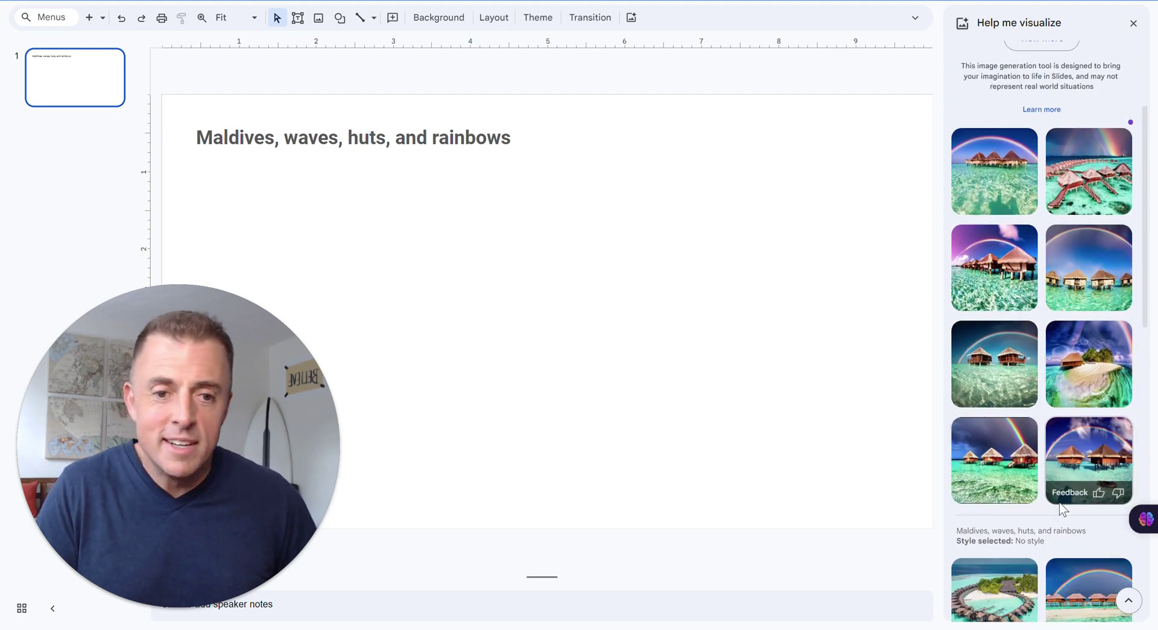
pyautogui.scroll(-2, 1064, 427)
pyautogui.scroll(4, 1064, 426)
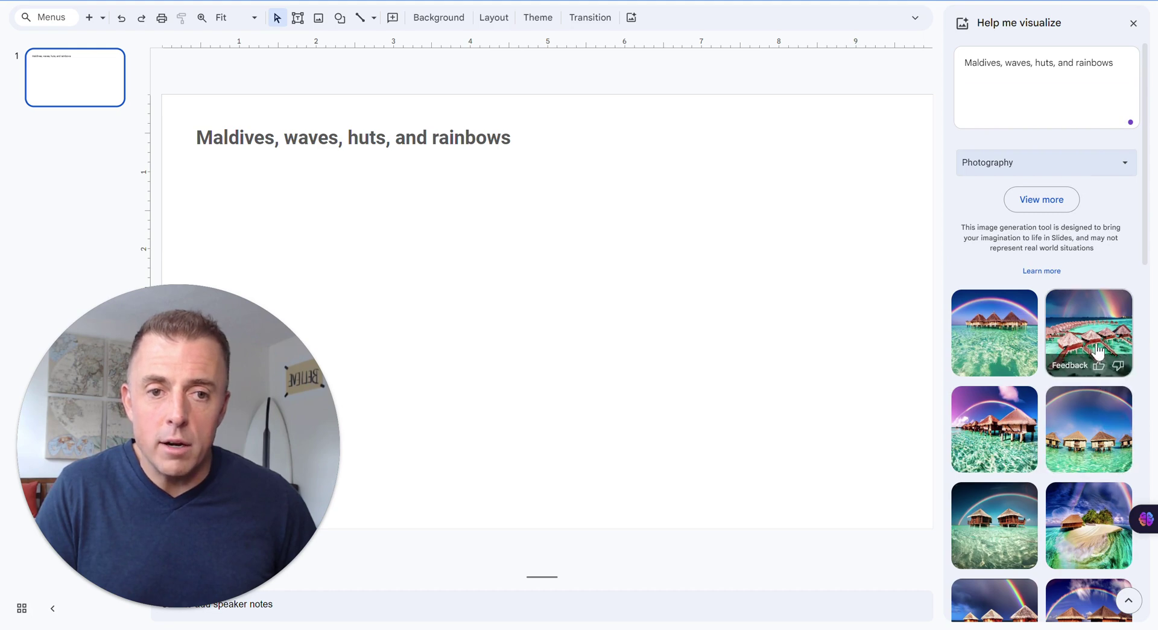
# - Get another Photography batch with View more, then select the whole prompt text
pyautogui.click(1043, 206)
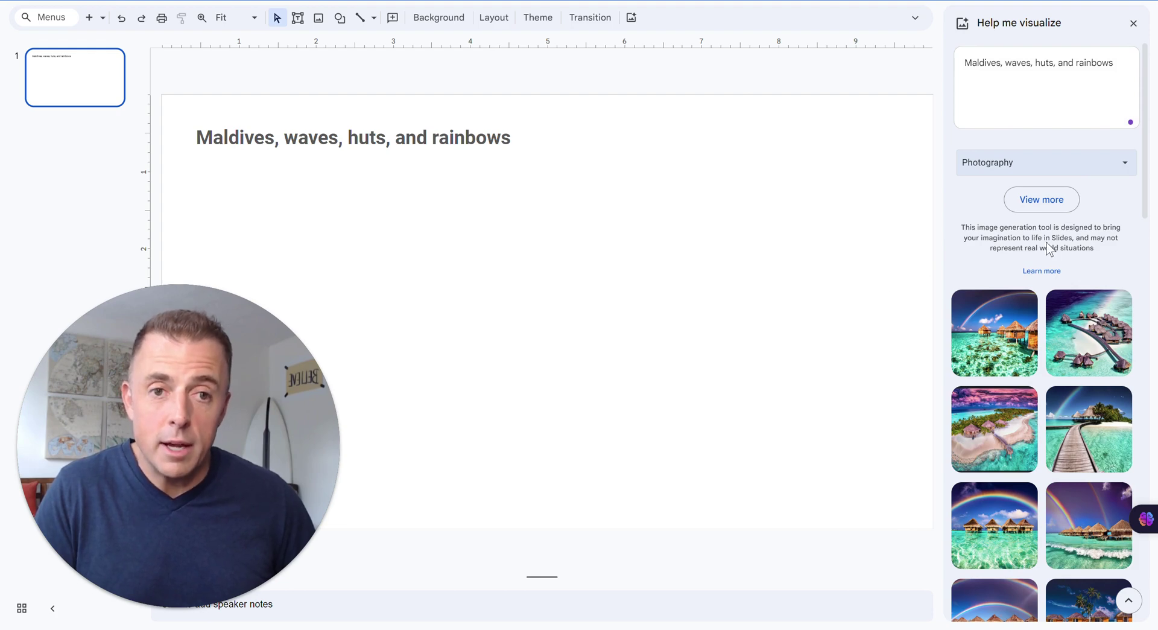
pyautogui.tripleClick(1050, 62)
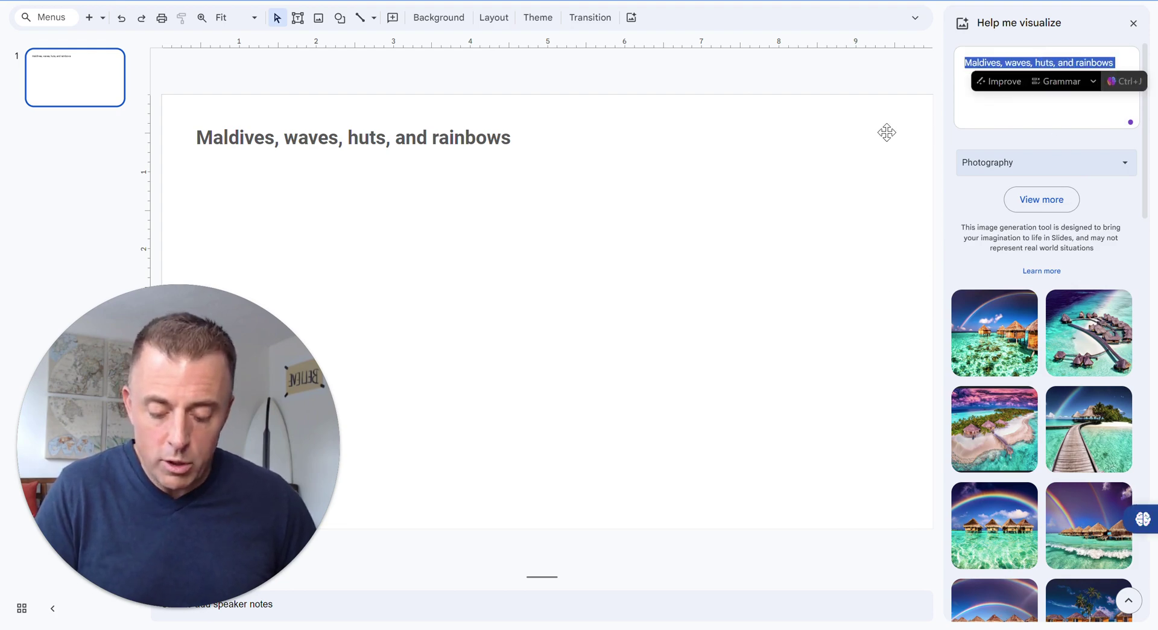
# - Paste 'Maldives, waves, huts, and rainbows in the style of Katsushika Hokusai' from clipboard history as the prompt
pyautogui.press('super+v')
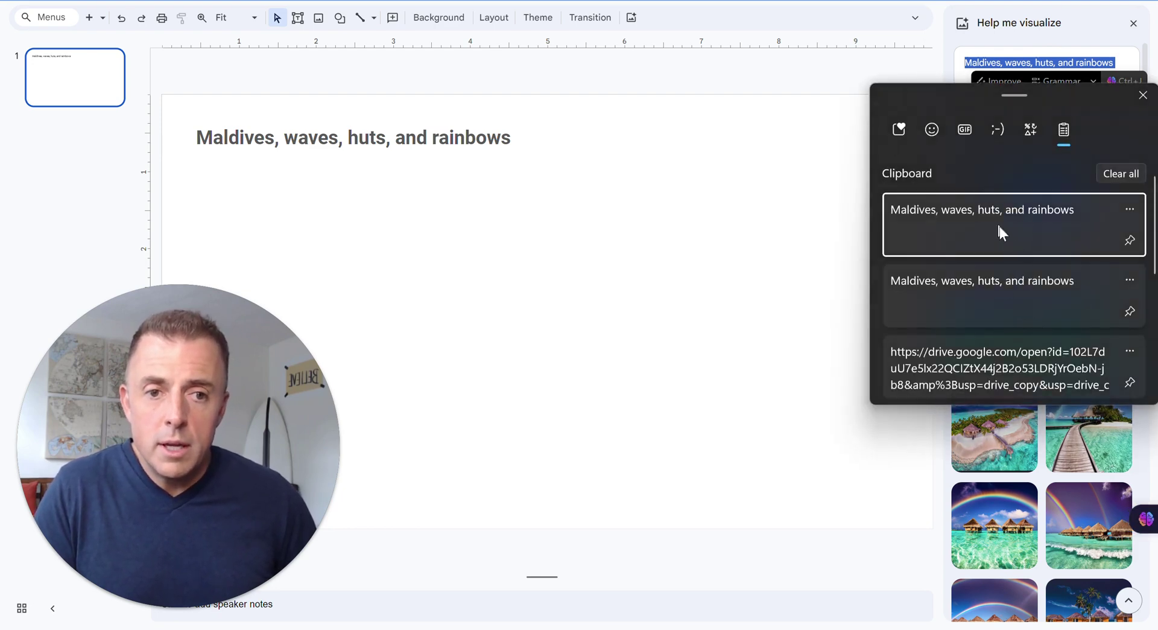
pyautogui.scroll(-5, 1005, 233)
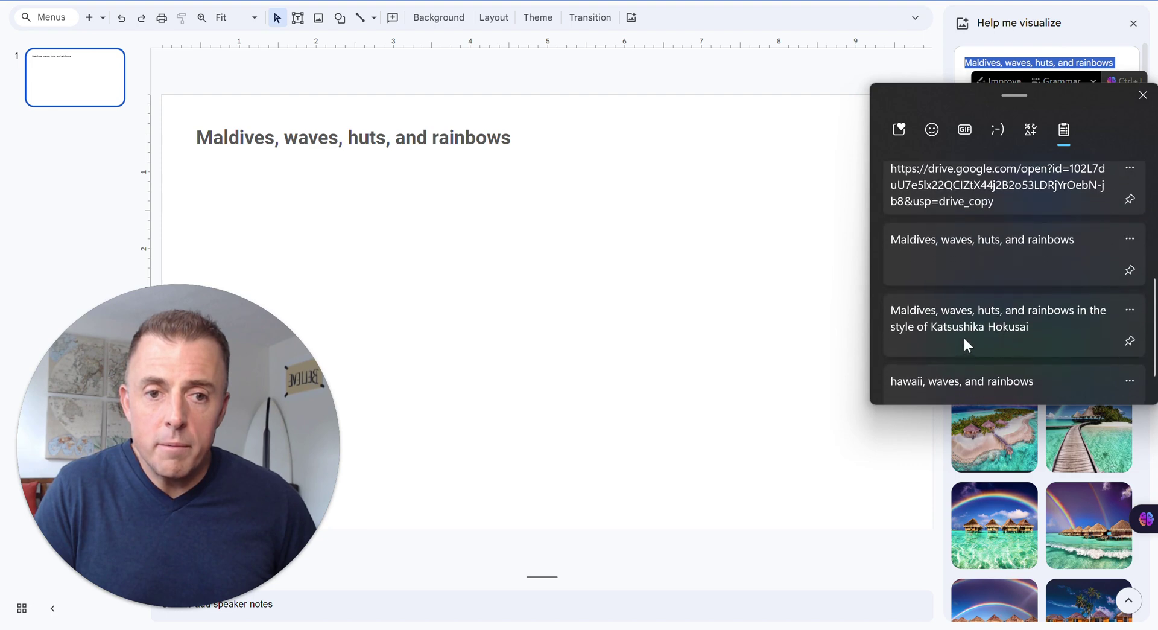
pyautogui.click(965, 338)
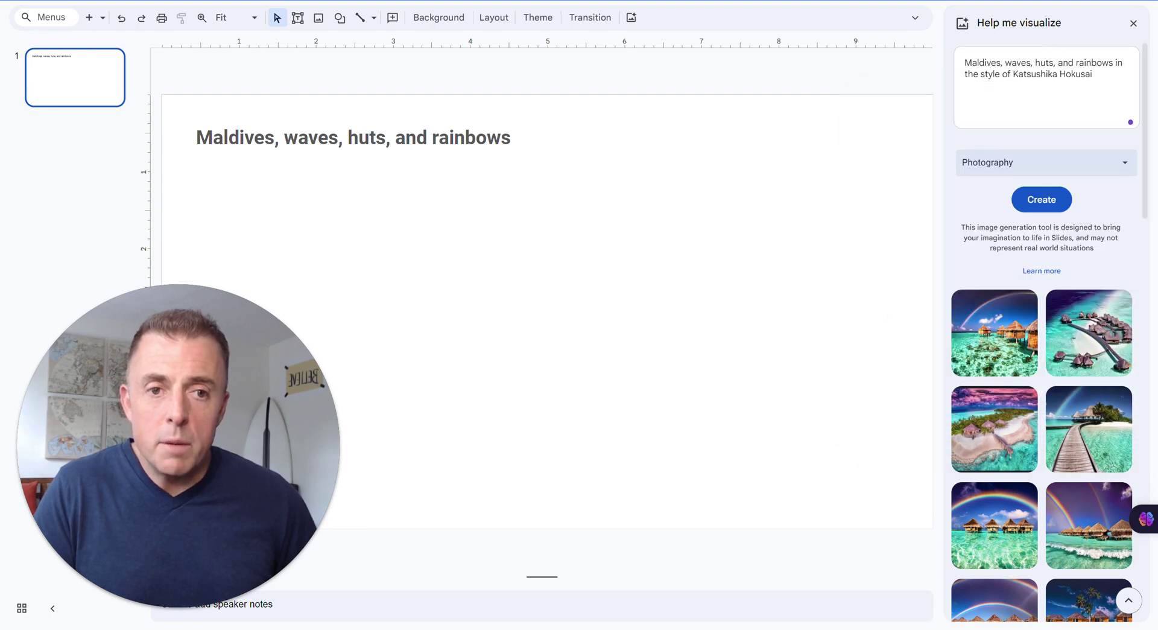
pyautogui.click(1096, 169)
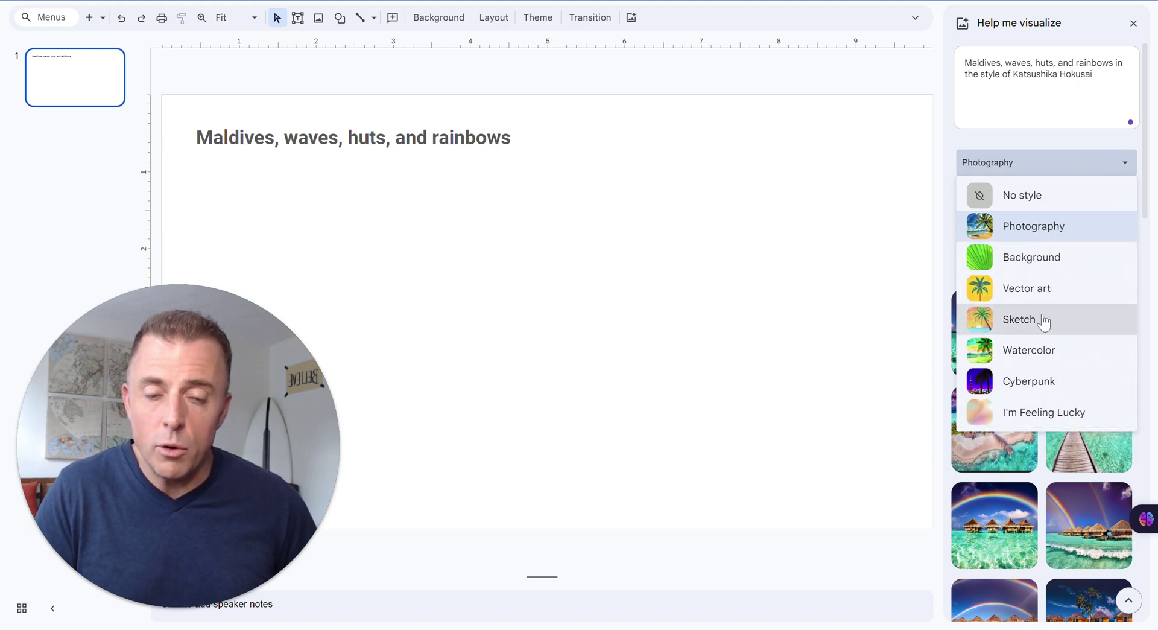
# - Select the Background style, then insert a trial huts photo and delete it again
pyautogui.click(1050, 264)
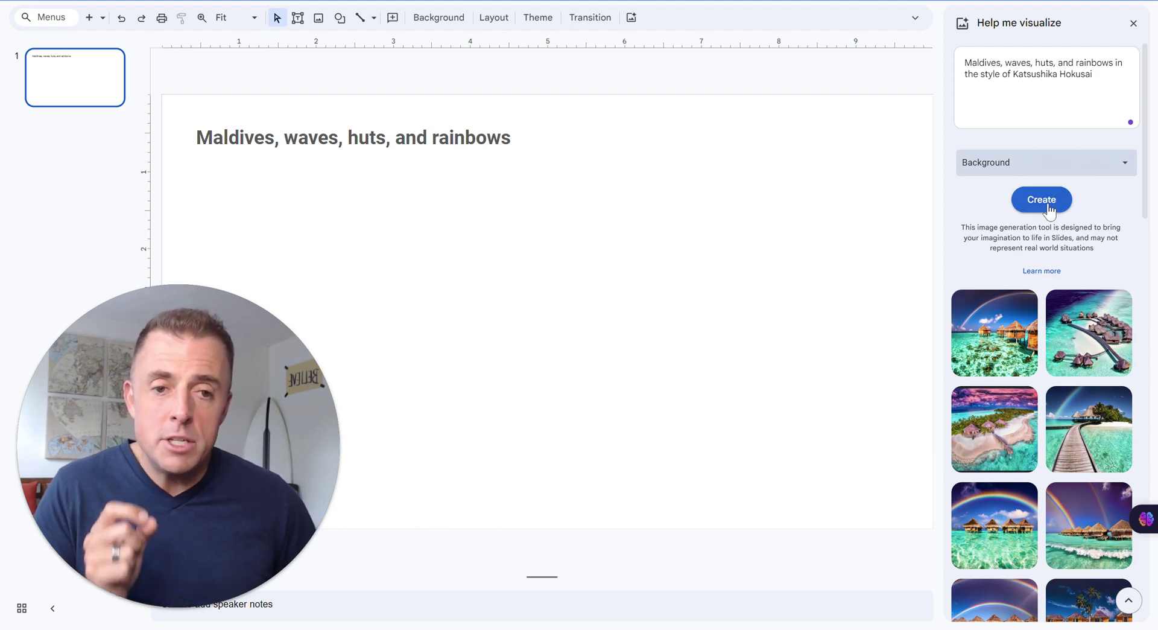
pyautogui.click(998, 342)
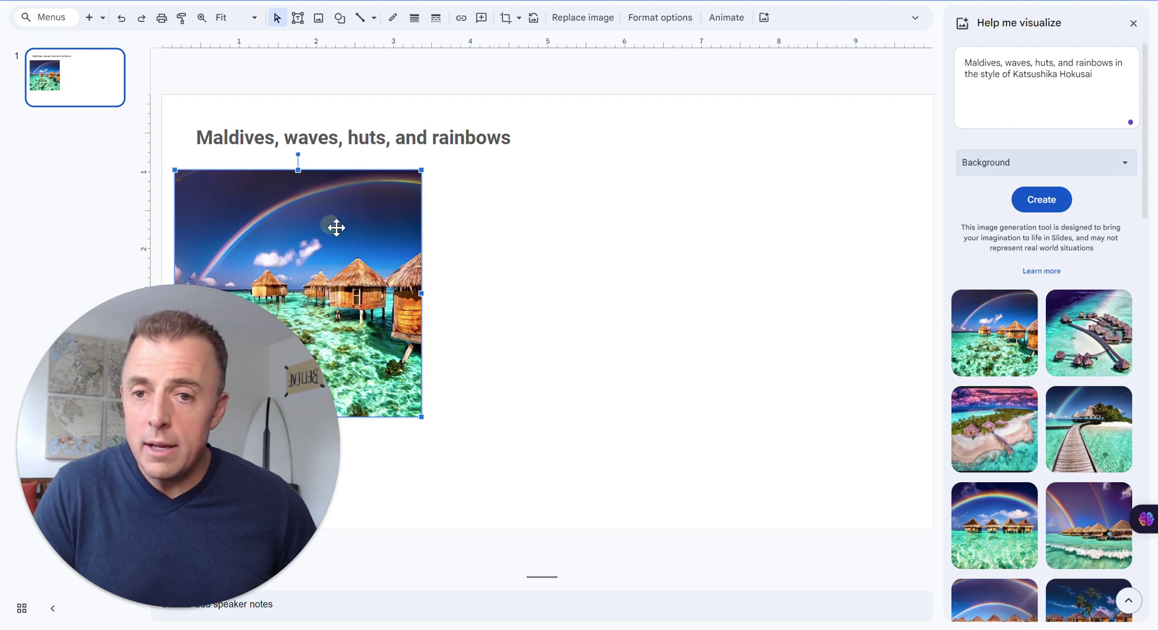
pyautogui.moveTo(338, 228); pyautogui.dragTo(650, 285)
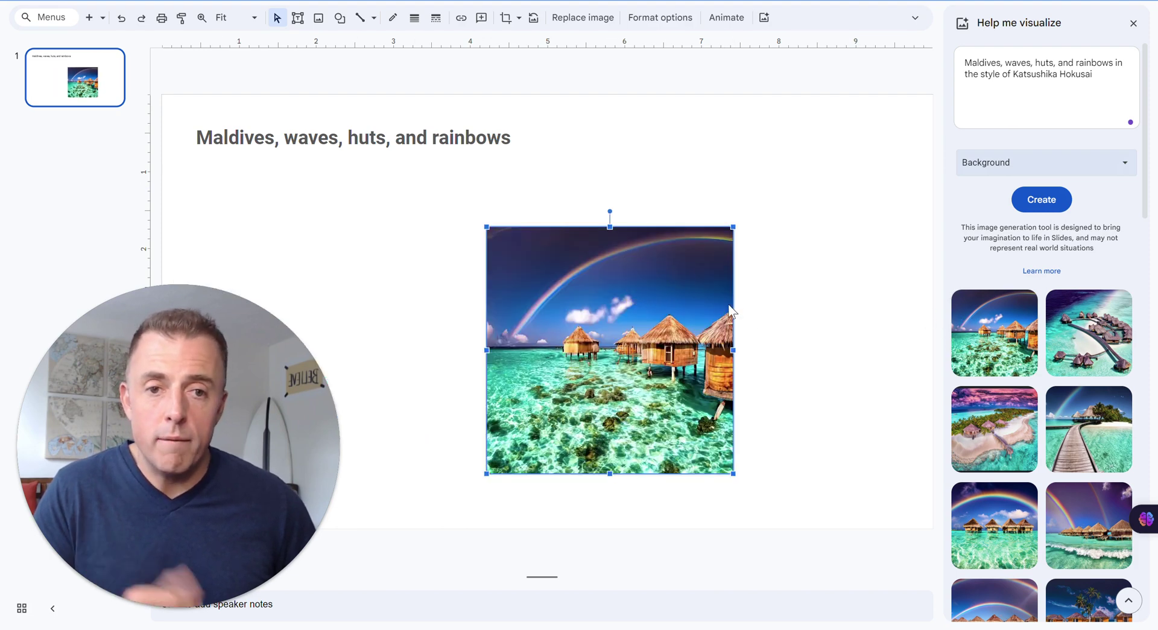
pyautogui.click(678, 299)
pyautogui.press('Delete')
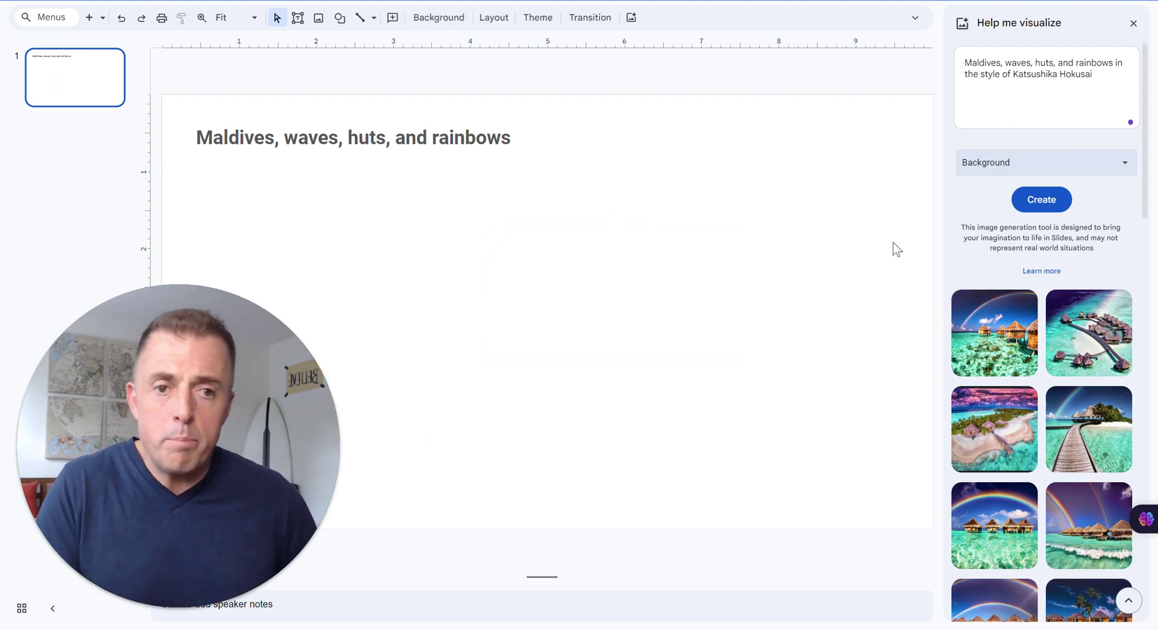
# - Generate Background-style images and apply the pastel rainbow huts image as the slide background
pyautogui.click(1042, 199)
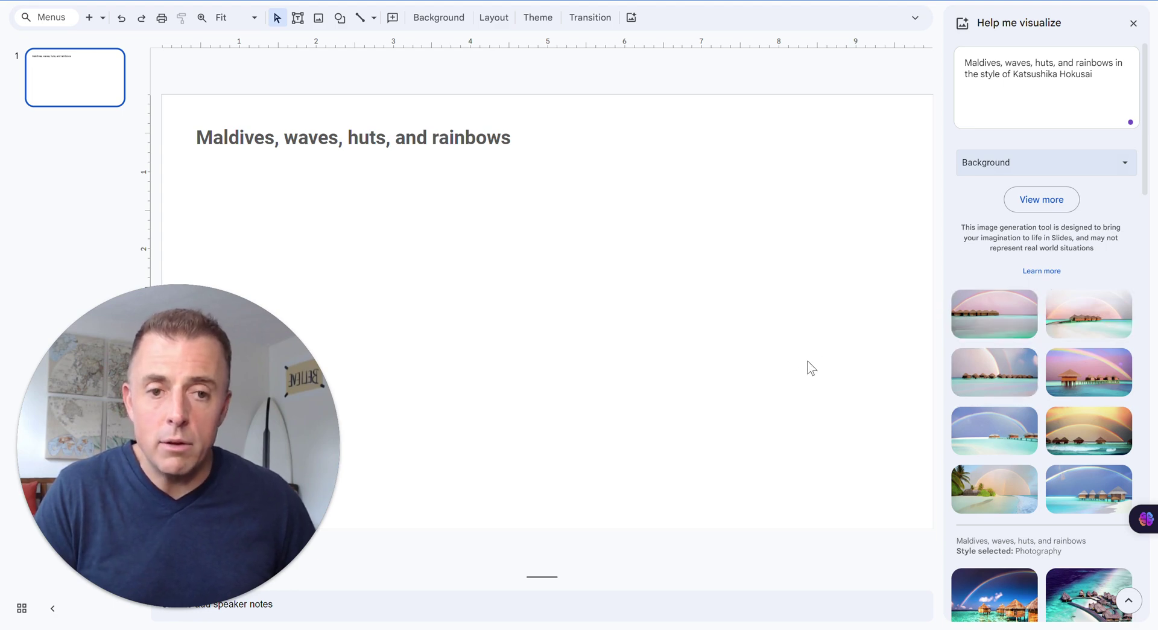
pyautogui.click(1101, 362)
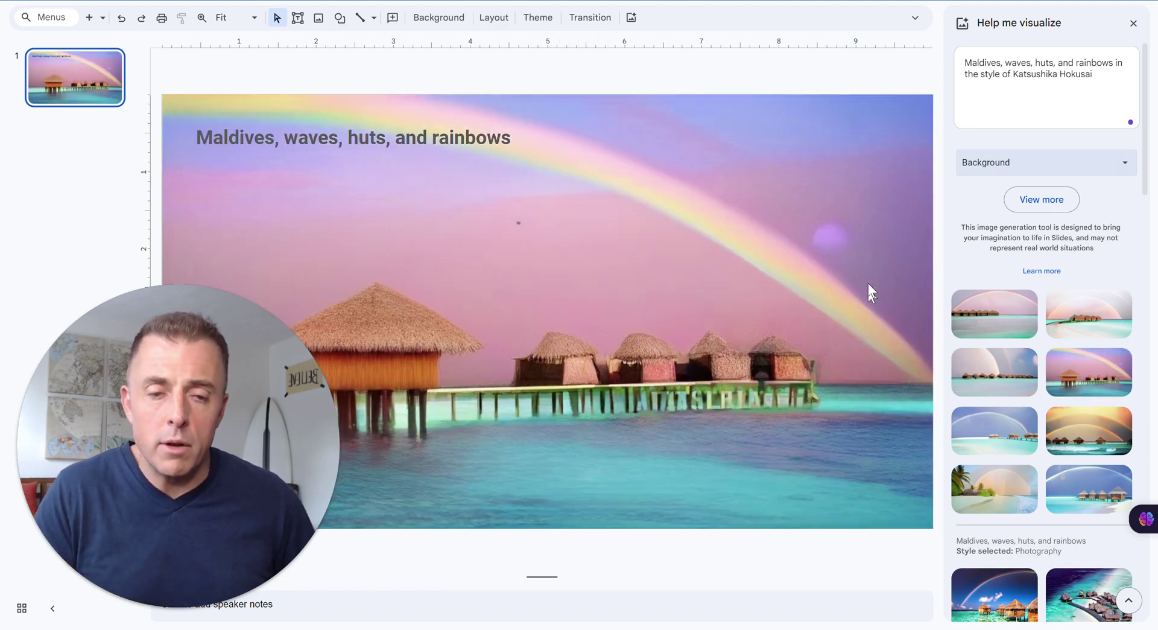
# - Switch the style to Watercolor and generate Hokusai-like great-wave images from the prompt
pyautogui.click(1084, 165)
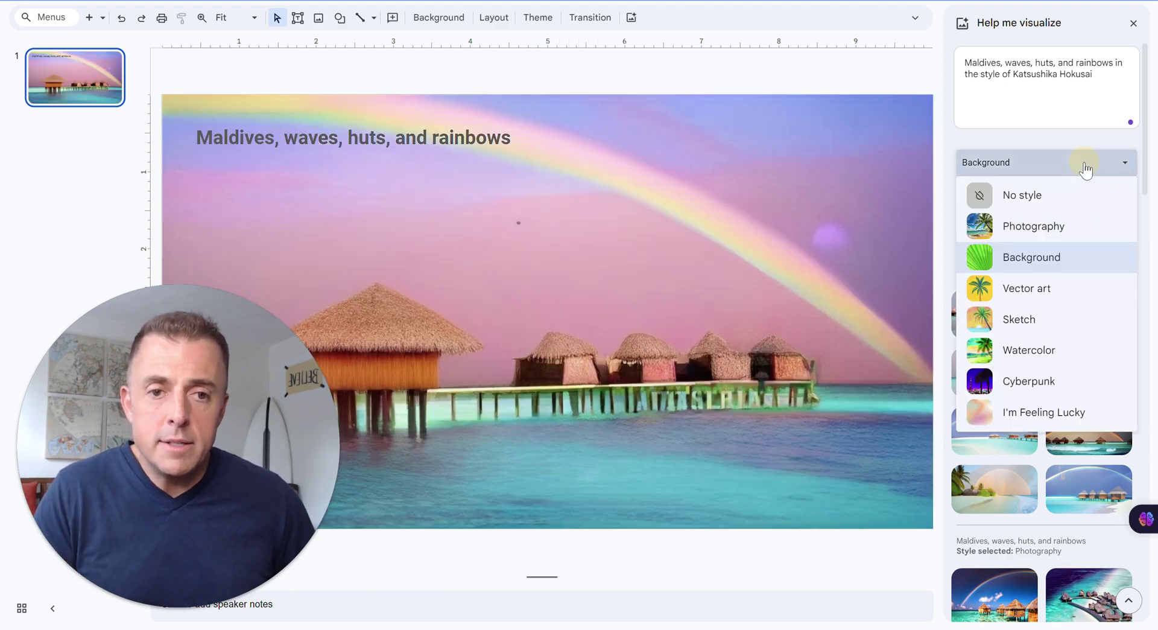
pyautogui.click(1060, 350)
pyautogui.click(1114, 76)
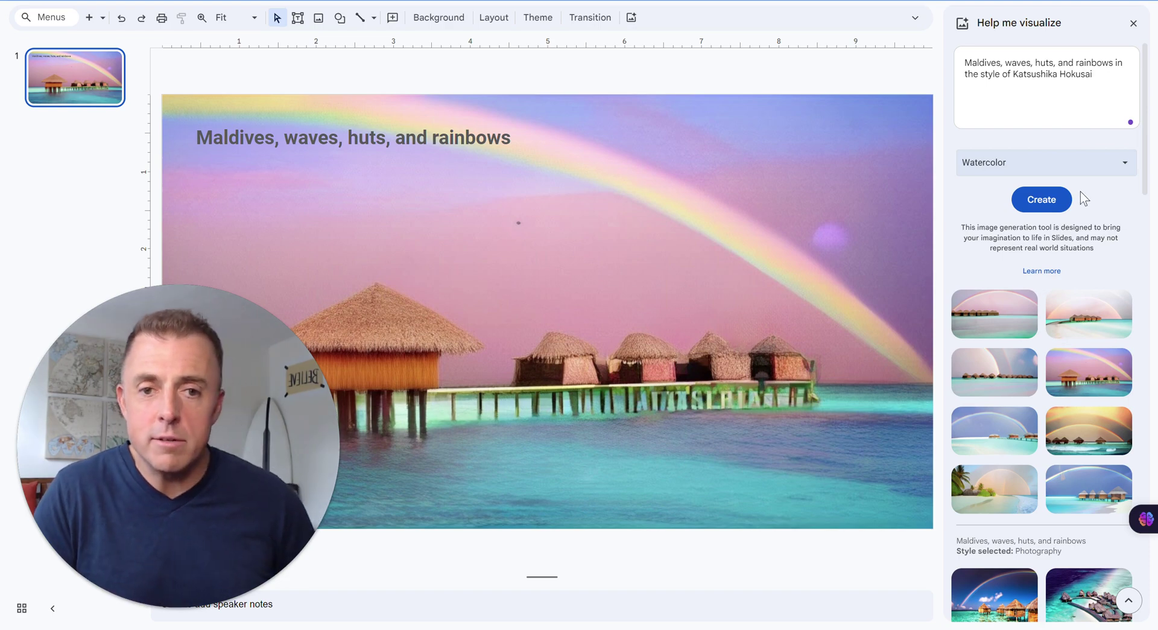
pyautogui.click(1050, 204)
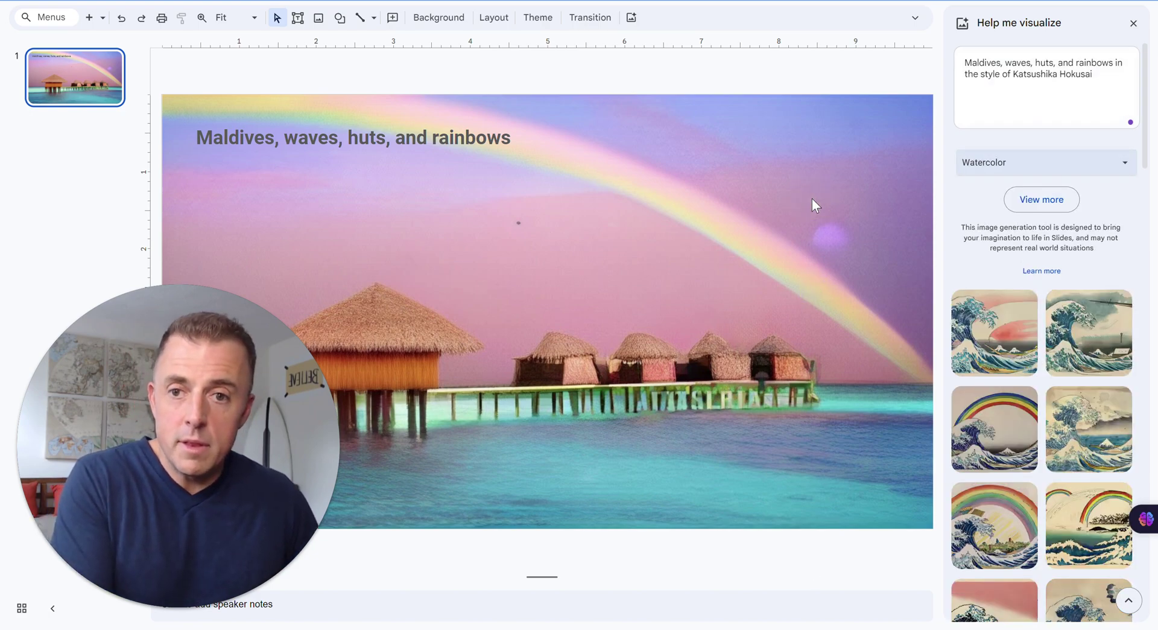
# - Reset the slide background colour to white
pyautogui.click(439, 18)
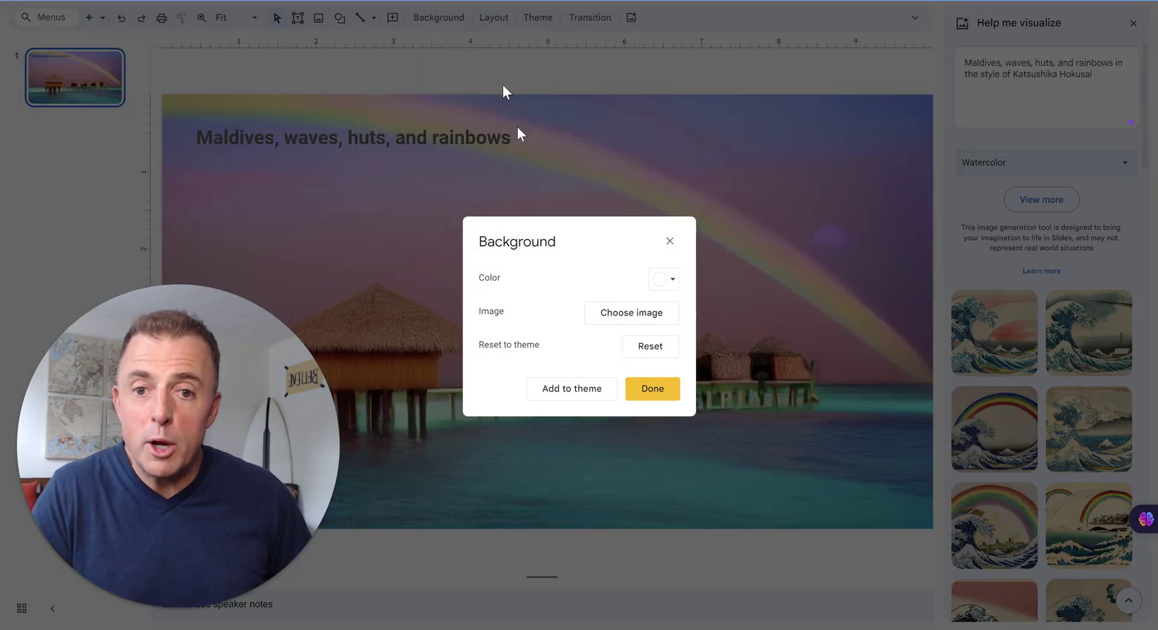
pyautogui.click(652, 390)
pyautogui.click(440, 17)
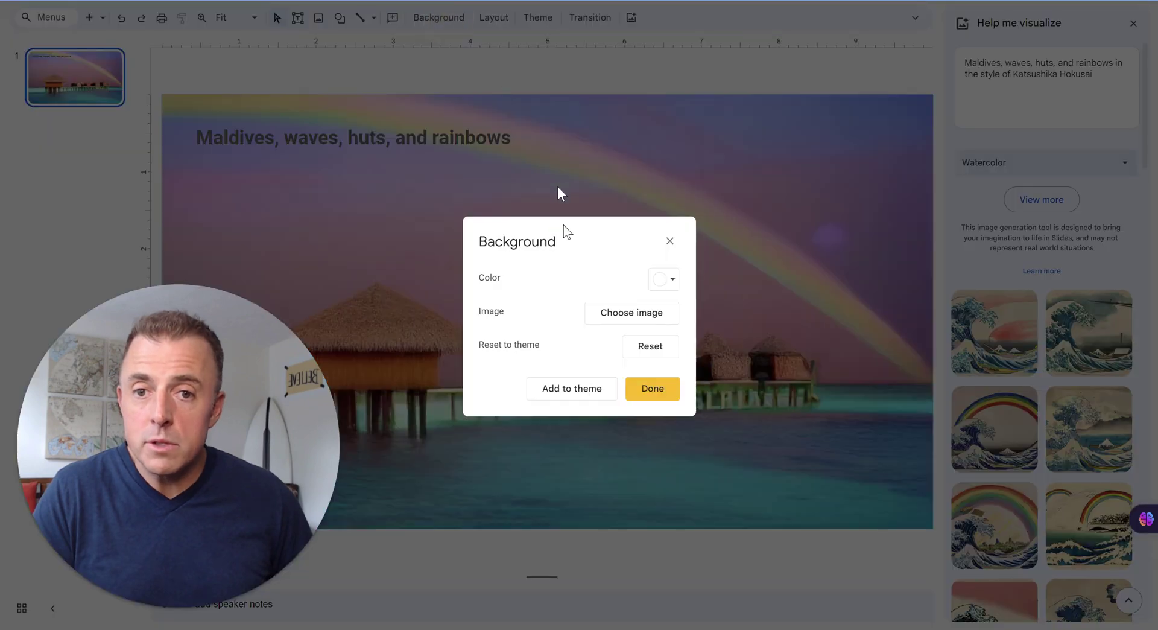
pyautogui.click(668, 279)
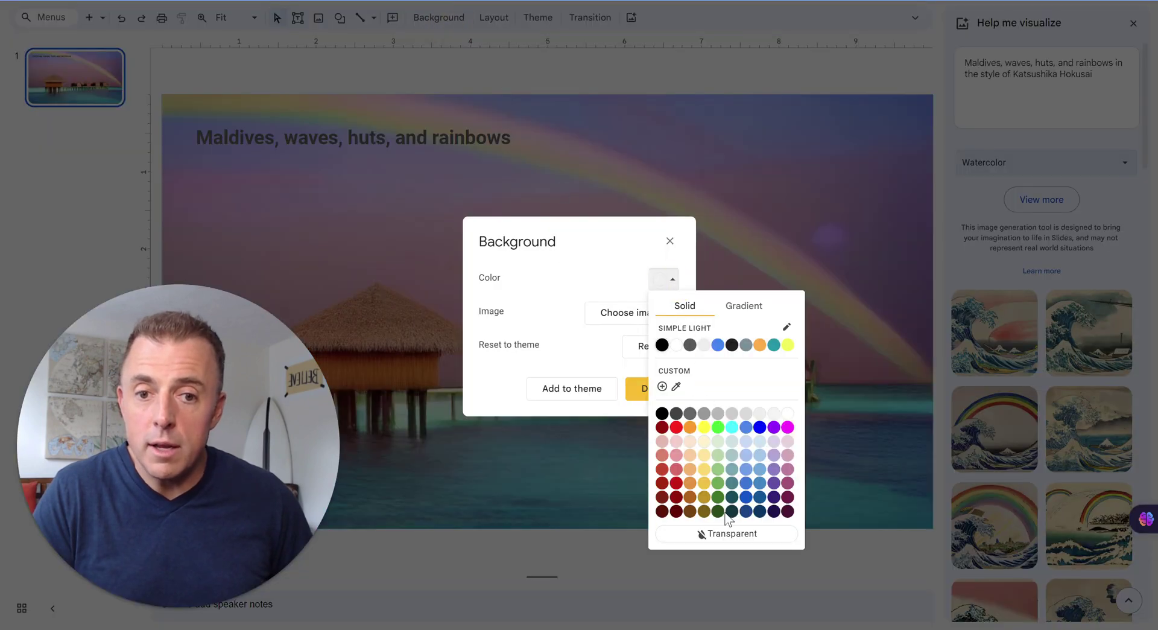
pyautogui.click(787, 414)
pyautogui.click(655, 393)
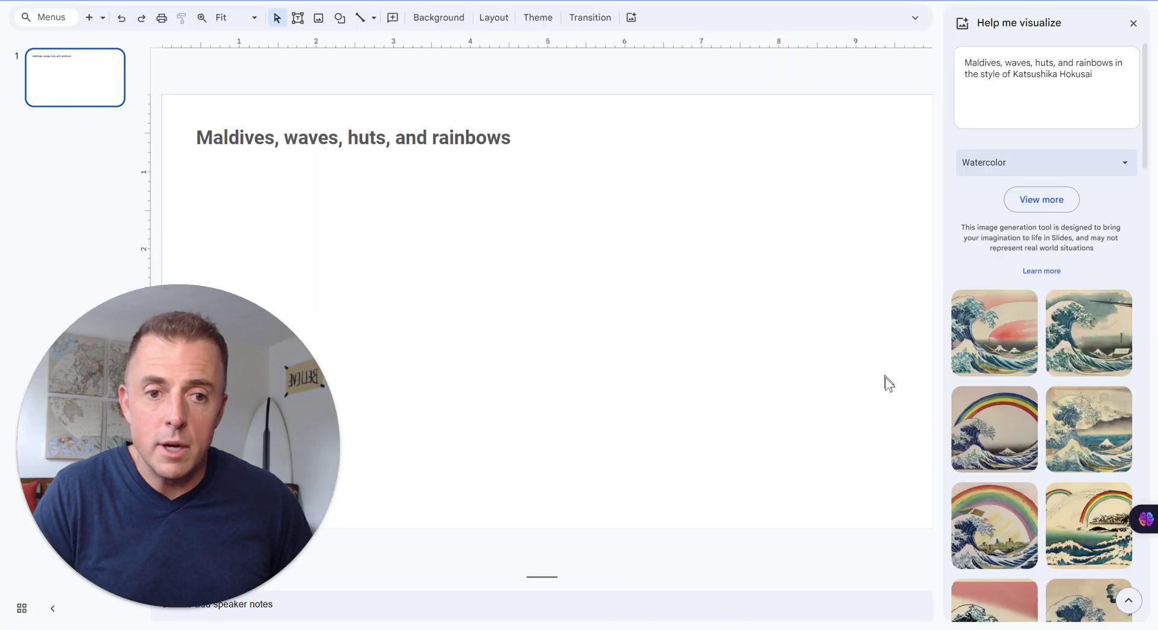
# - Place two Hokusai wave images, enlarging the rainbow wave over the other at slide centre
pyautogui.click(1008, 349)
pyautogui.moveTo(398, 261); pyautogui.dragTo(615, 325)
pyautogui.moveTo(634, 481); pyautogui.dragTo(754, 563)
pyautogui.moveTo(685, 414); pyautogui.dragTo(701, 414)
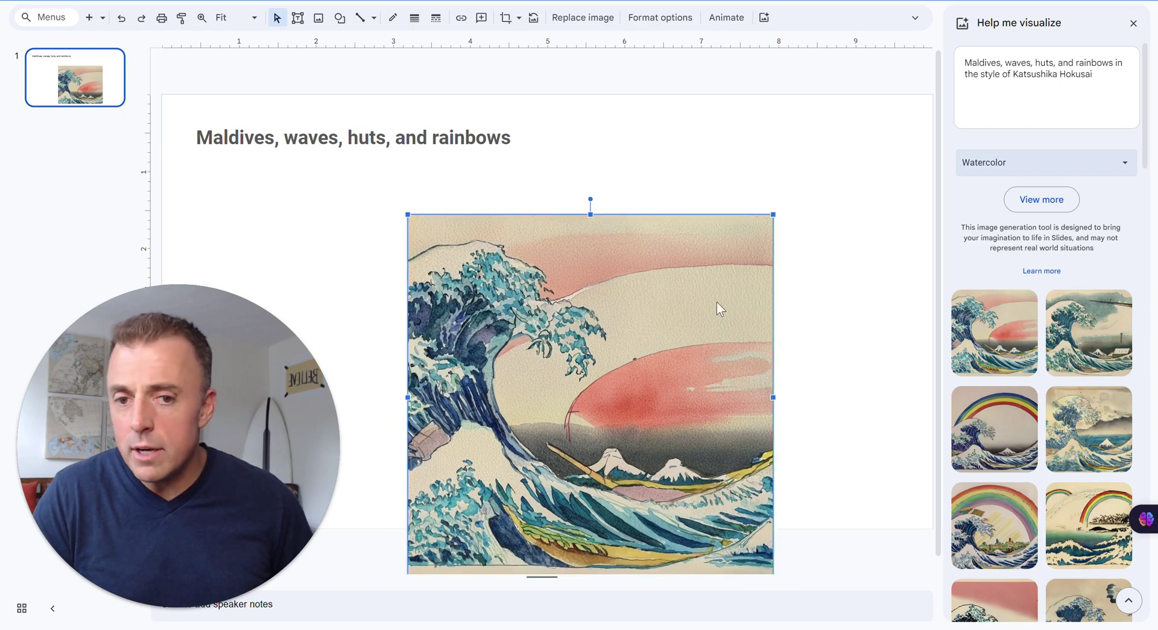
pyautogui.click(989, 419)
pyautogui.moveTo(364, 222); pyautogui.dragTo(583, 267)
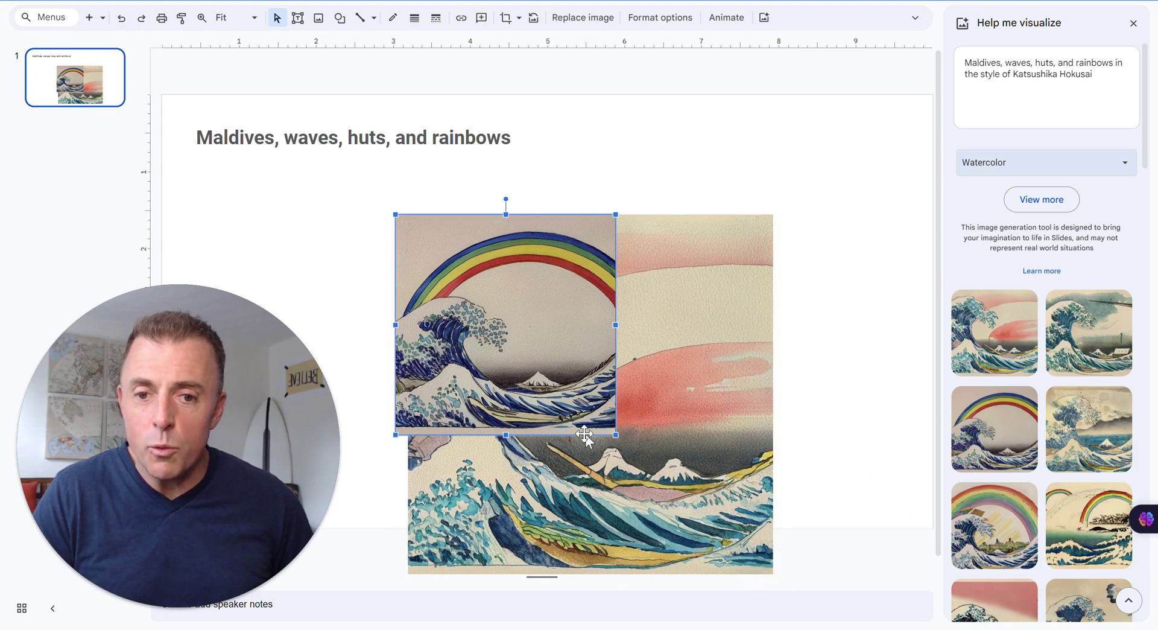
pyautogui.moveTo(616, 435); pyautogui.dragTo(749, 569)
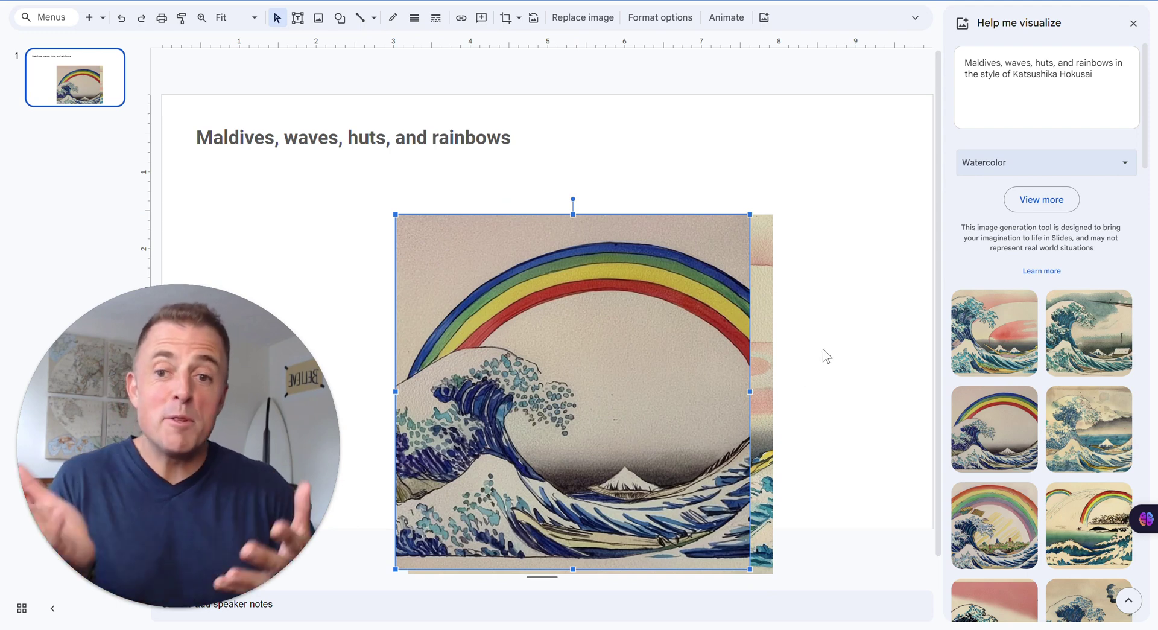
# - Review the image style list, leaving Watercolor selected
pyautogui.click(1047, 161)
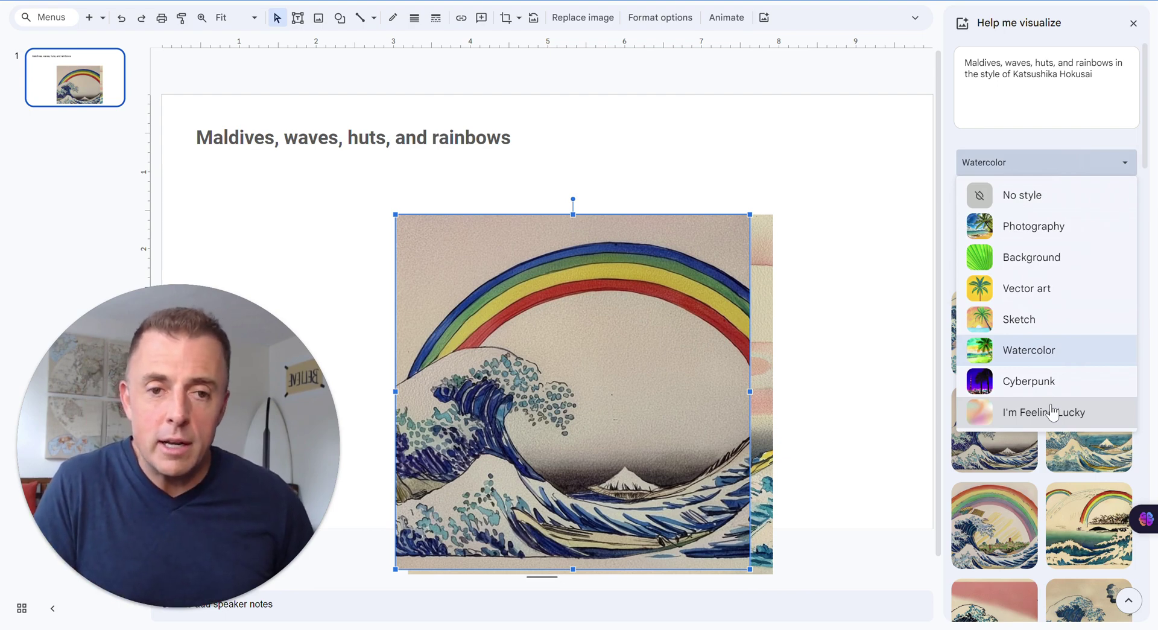
pyautogui.click(1027, 132)
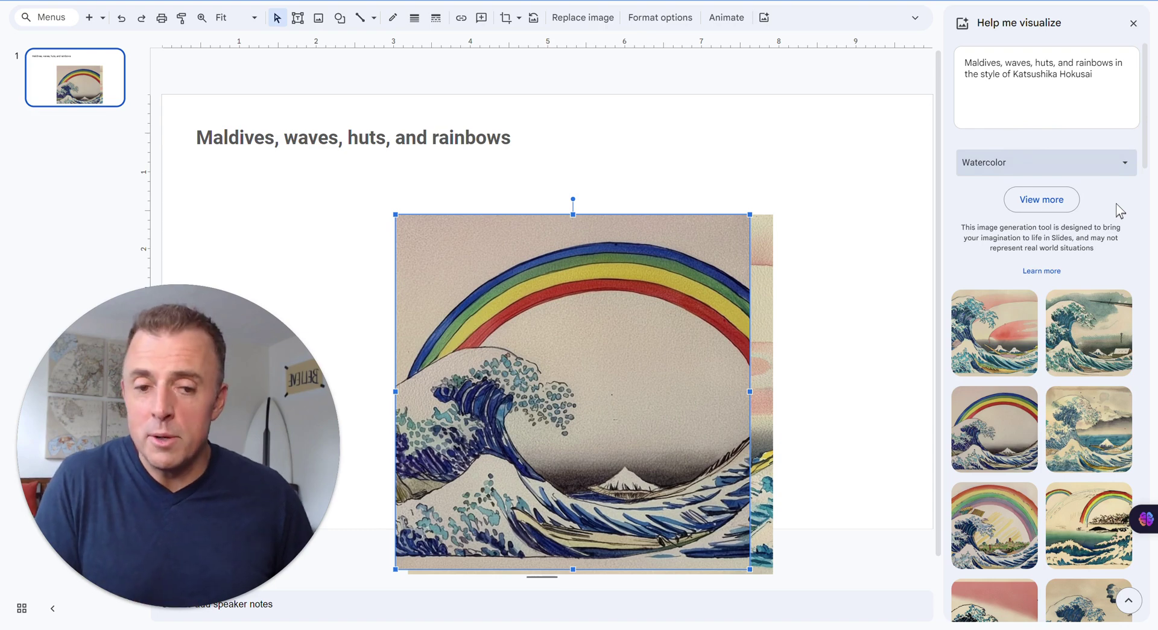
pyautogui.scroll(-5, 1097, 216)
pyautogui.scroll(6, 1098, 216)
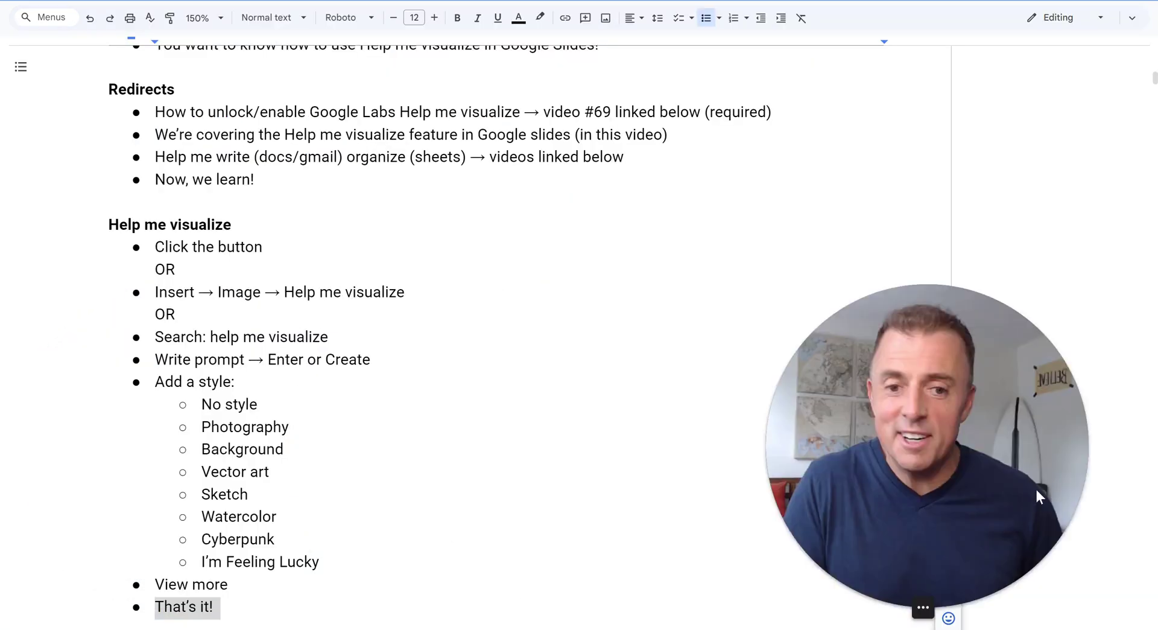
# - Scroll the outline to the Remember! section and move from 'View more' down to 'leave questions!'
pyautogui.scroll(-4, 1071, 491)
pyautogui.click(279, 346)
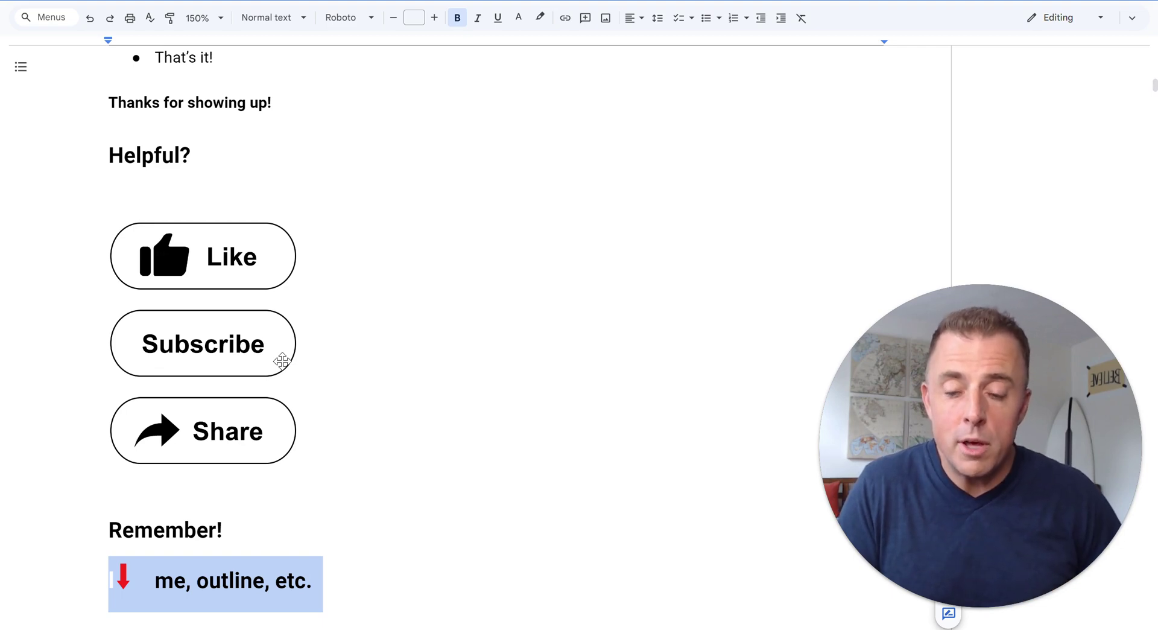
pyautogui.press('Down')
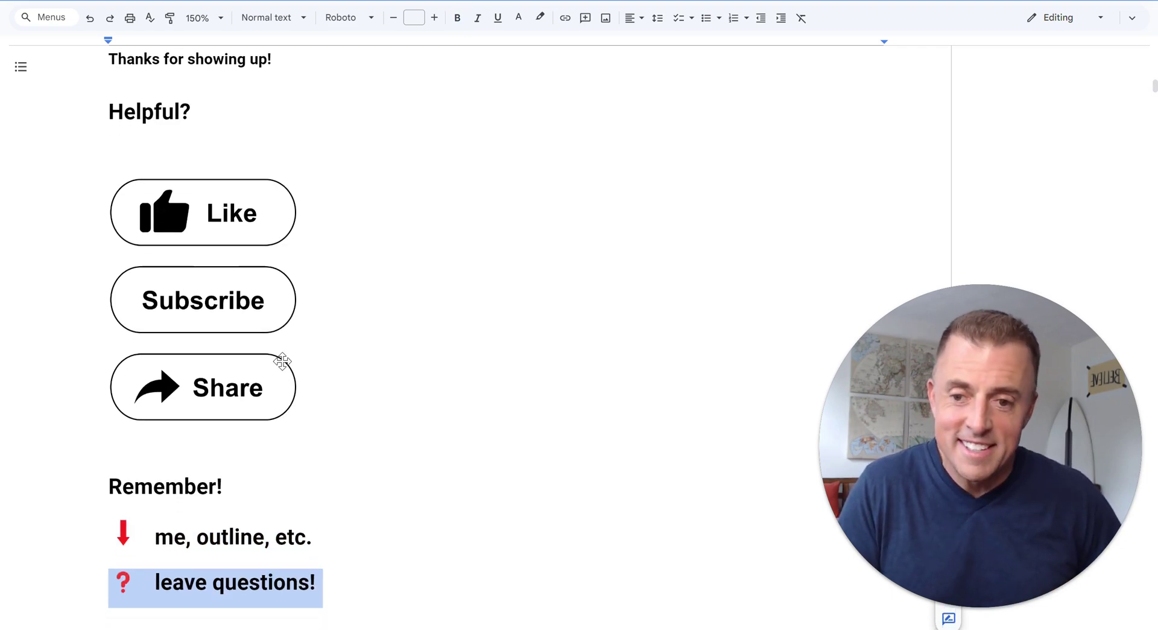